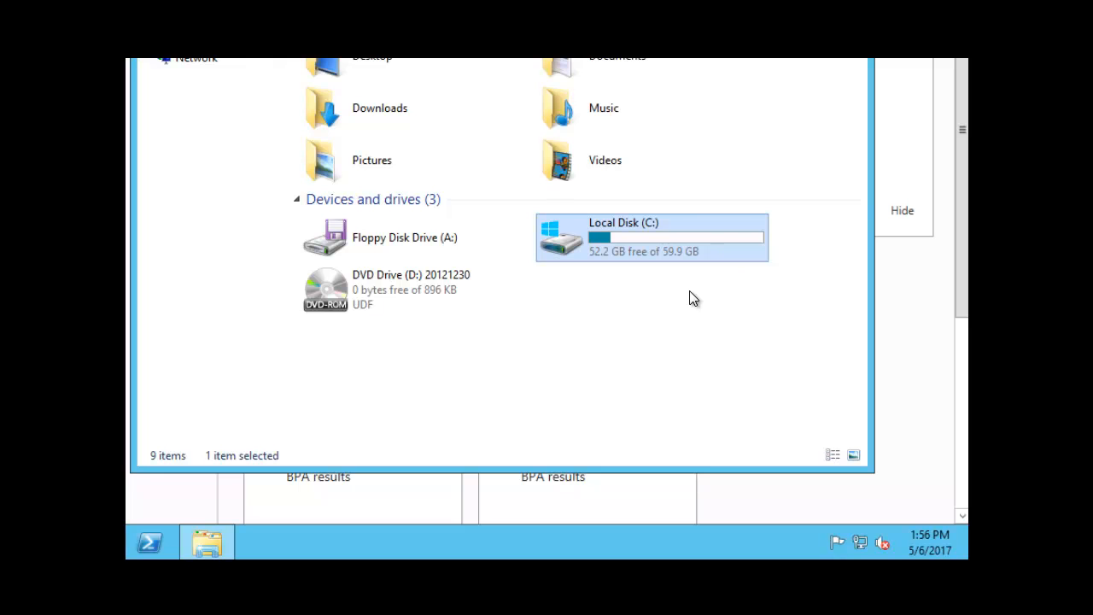
Open the quota settings in the properties of Local Disk (C:) and enable quota management
{"action": "mouse_move", "coordinate": [622, 246]}
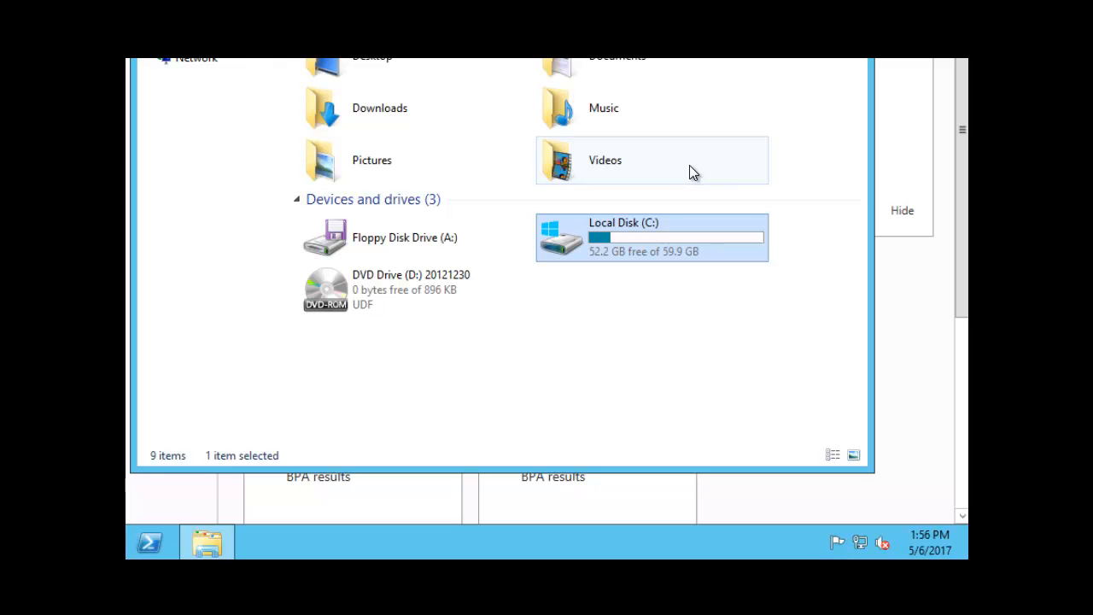
{"action": "right_click", "coordinate": [600, 240]}
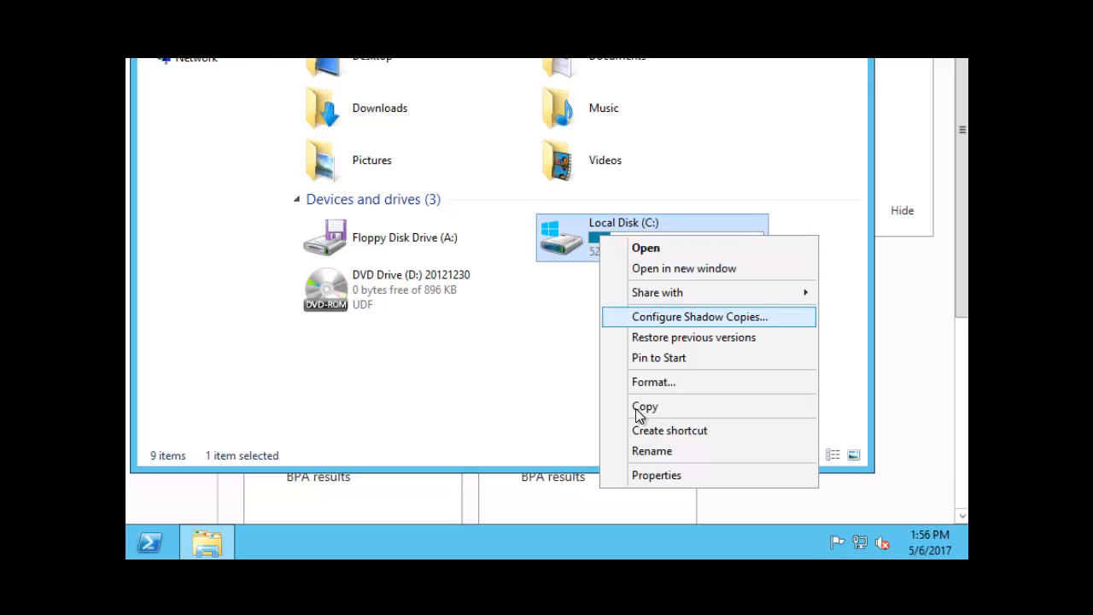
{"action": "left_click", "coordinate": [649, 476]}
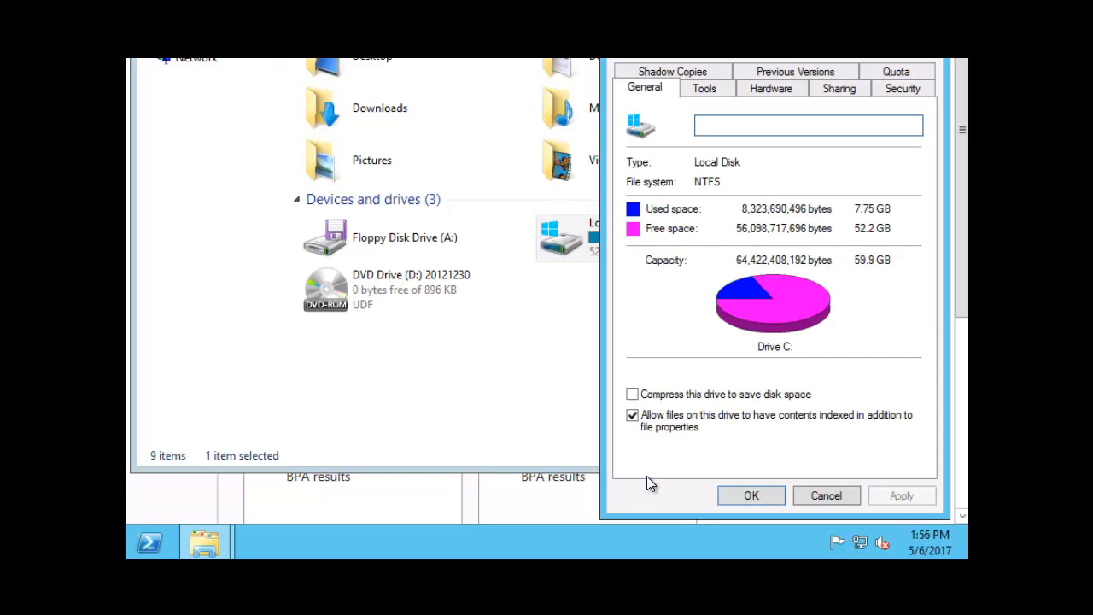
{"action": "left_click", "coordinate": [897, 73]}
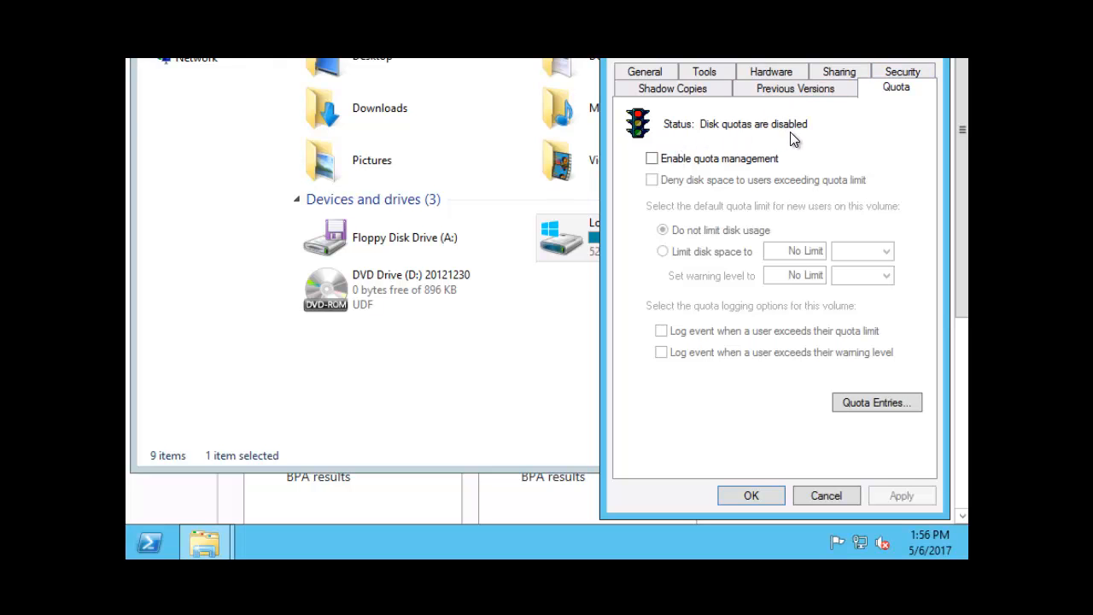
{"action": "left_click", "coordinate": [652, 159]}
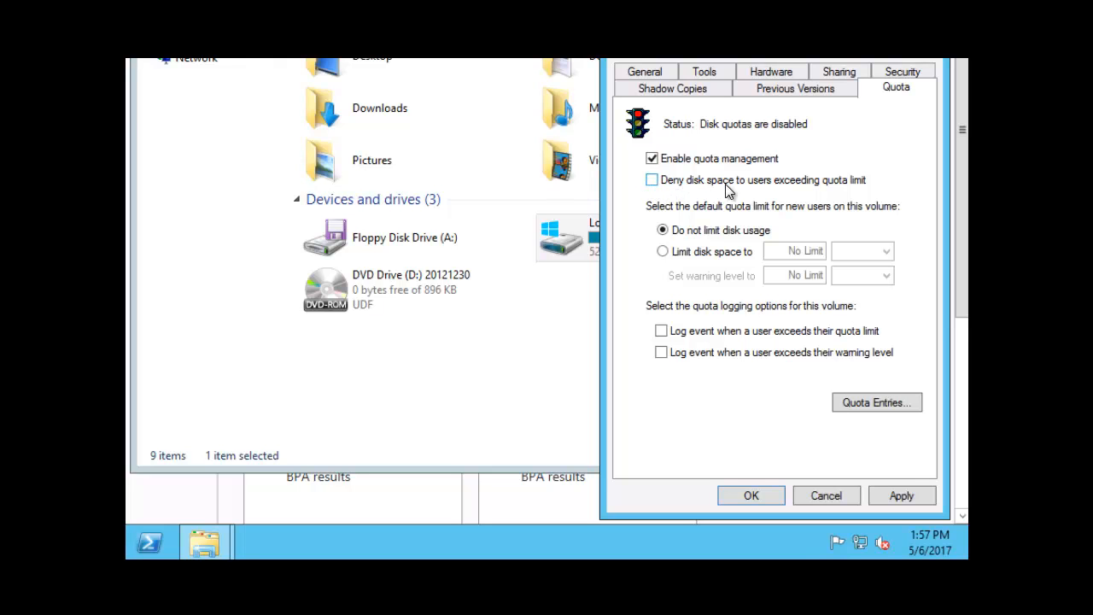
Limit the default disk space for new users on the C: volume to 250 GB
{"action": "left_click", "coordinate": [664, 252]}
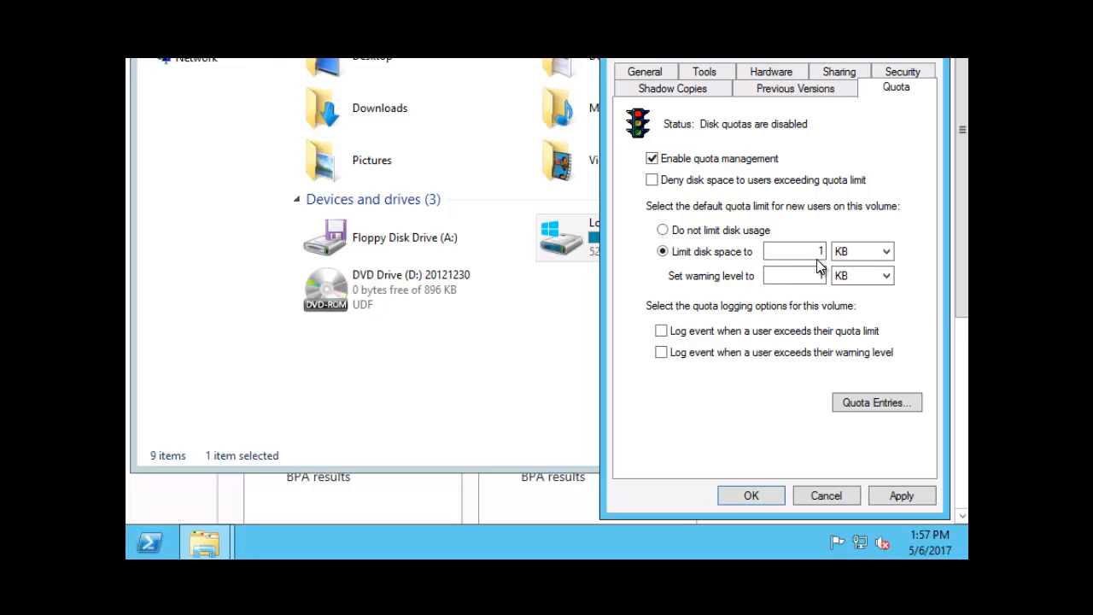
{"action": "left_click", "coordinate": [887, 250]}
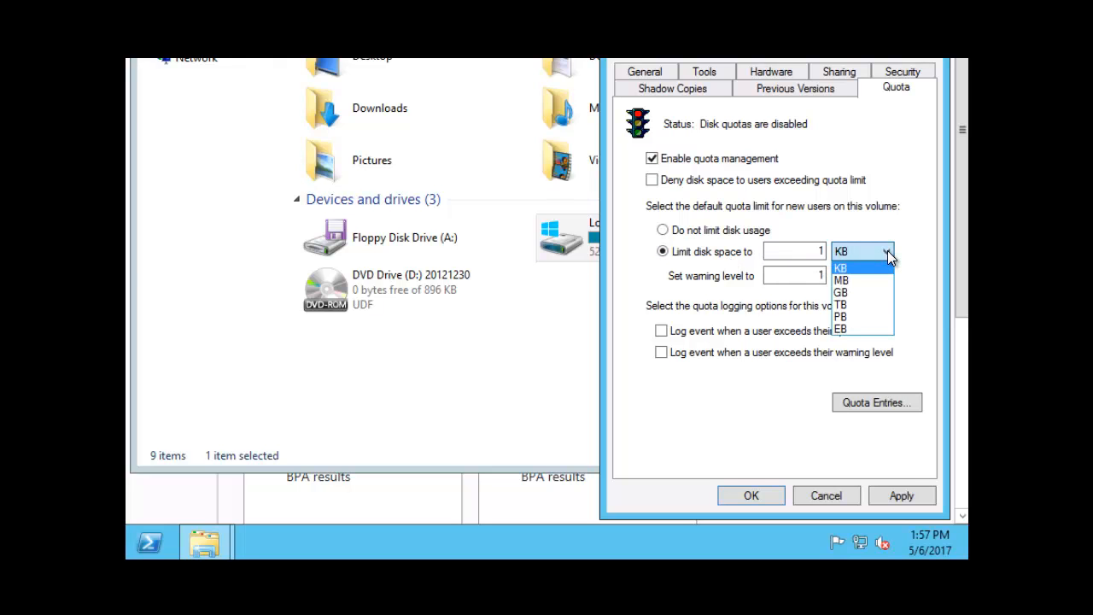
{"action": "left_click", "coordinate": [856, 291]}
{"action": "double_click", "coordinate": [817, 254]}
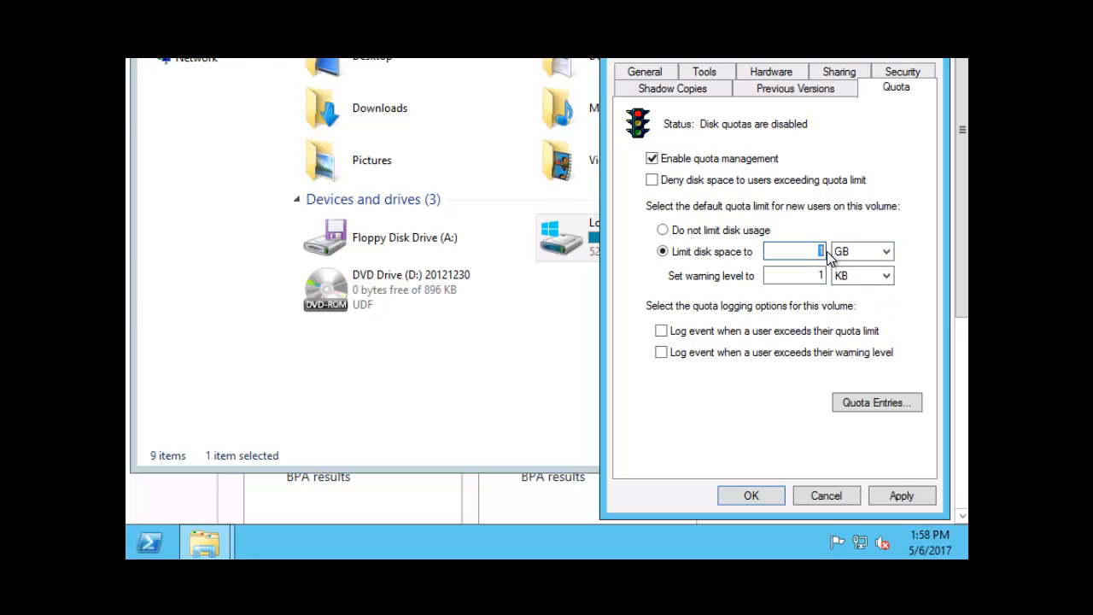
{"action": "type", "text": "2"}
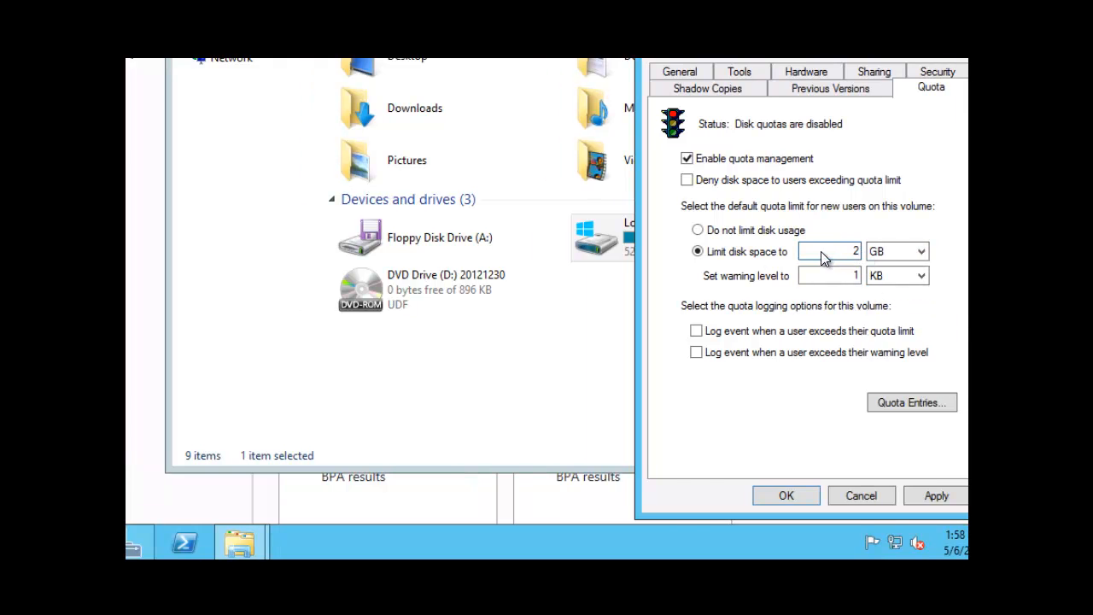
{"action": "type", "text": "50"}
Set the default warning level to 200 GB and enable event logging for users exceeding their quota limit or warning level
{"action": "left_click", "coordinate": [846, 275]}
{"action": "key", "text": "BackSpace"}
{"action": "type", "text": "200"}
{"action": "left_click", "coordinate": [922, 275]}
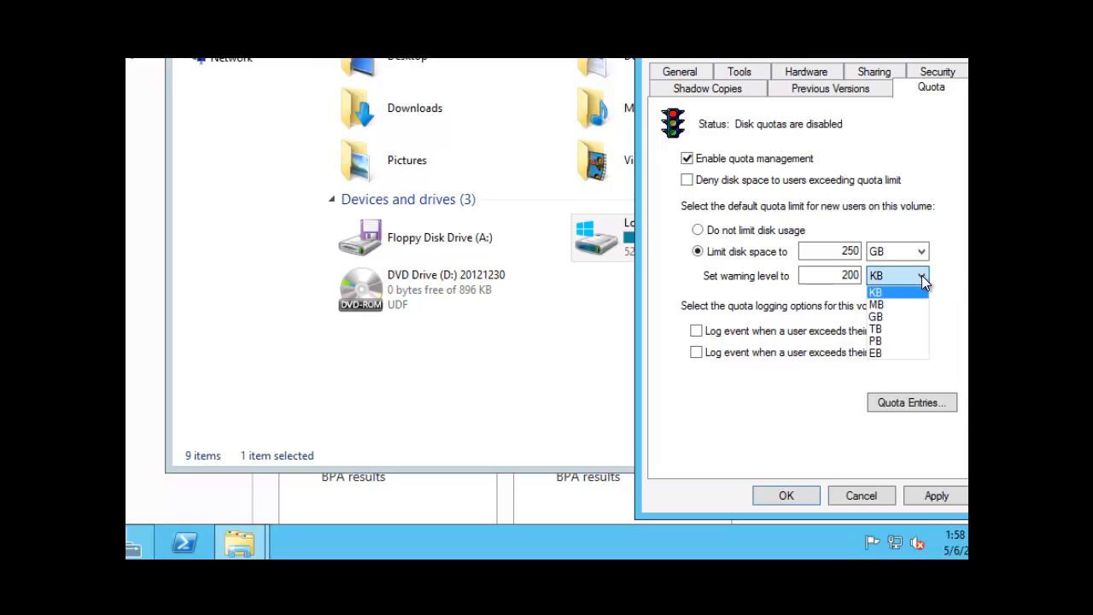
{"action": "left_click", "coordinate": [890, 318]}
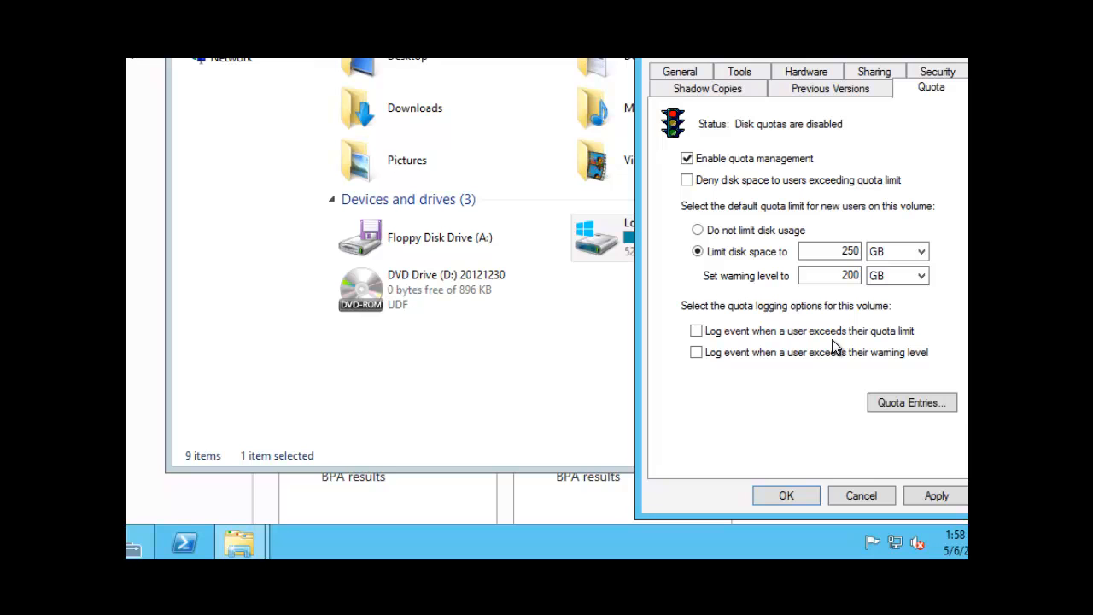
{"action": "left_click", "coordinate": [698, 332]}
{"action": "left_click", "coordinate": [696, 352]}
Open the quota entries for C: and delete the user entry with the 250 GB limit
{"action": "left_click", "coordinate": [900, 401]}
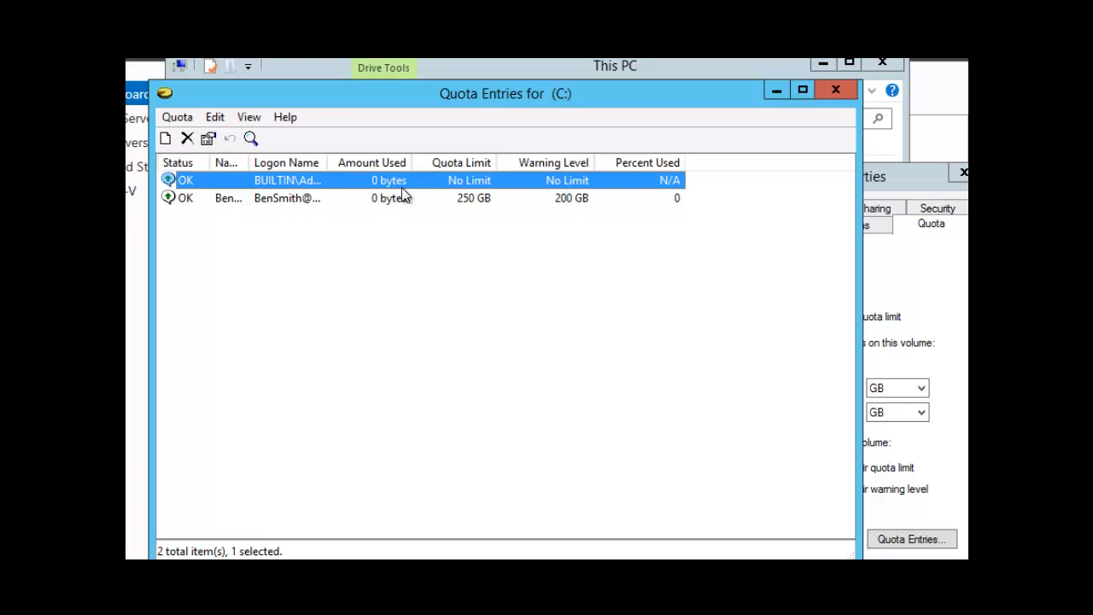
{"action": "left_click", "coordinate": [227, 199]}
{"action": "right_click", "coordinate": [229, 198]}
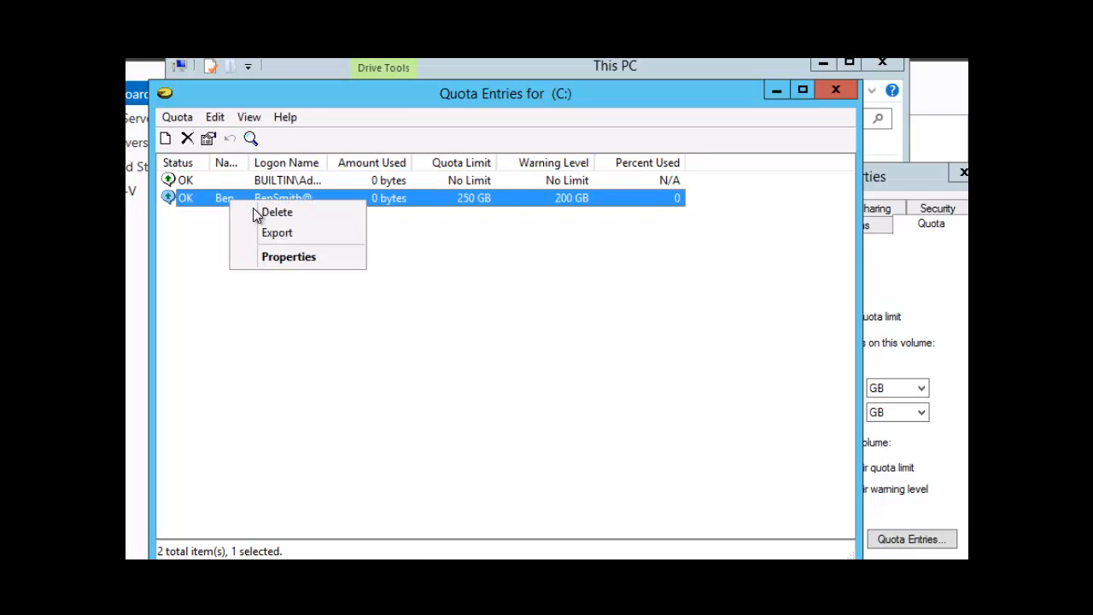
{"action": "left_click", "coordinate": [267, 212]}
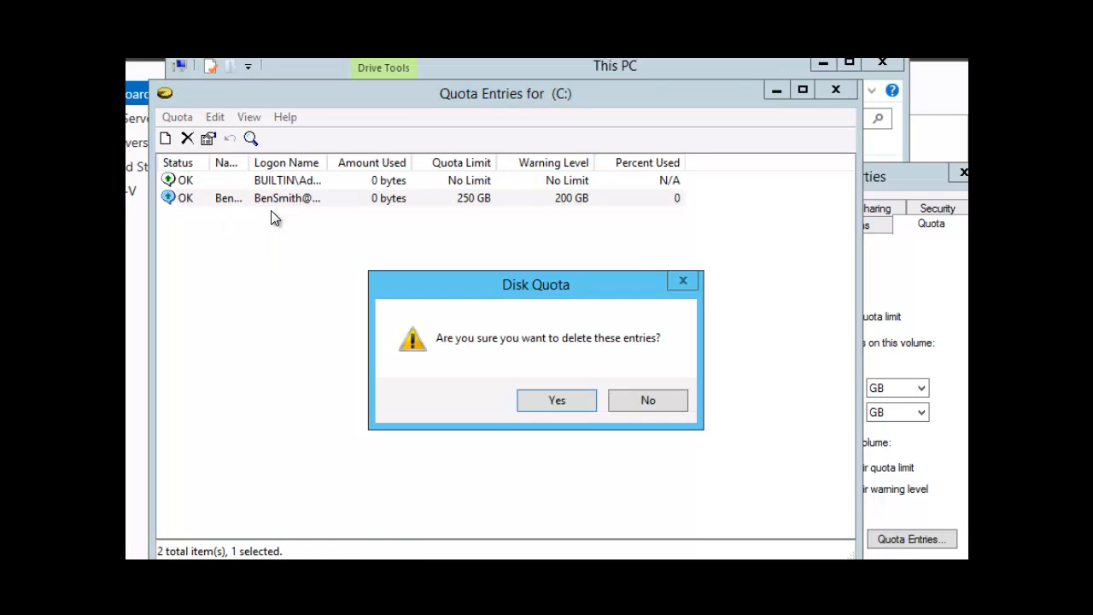
{"action": "left_click", "coordinate": [534, 397]}
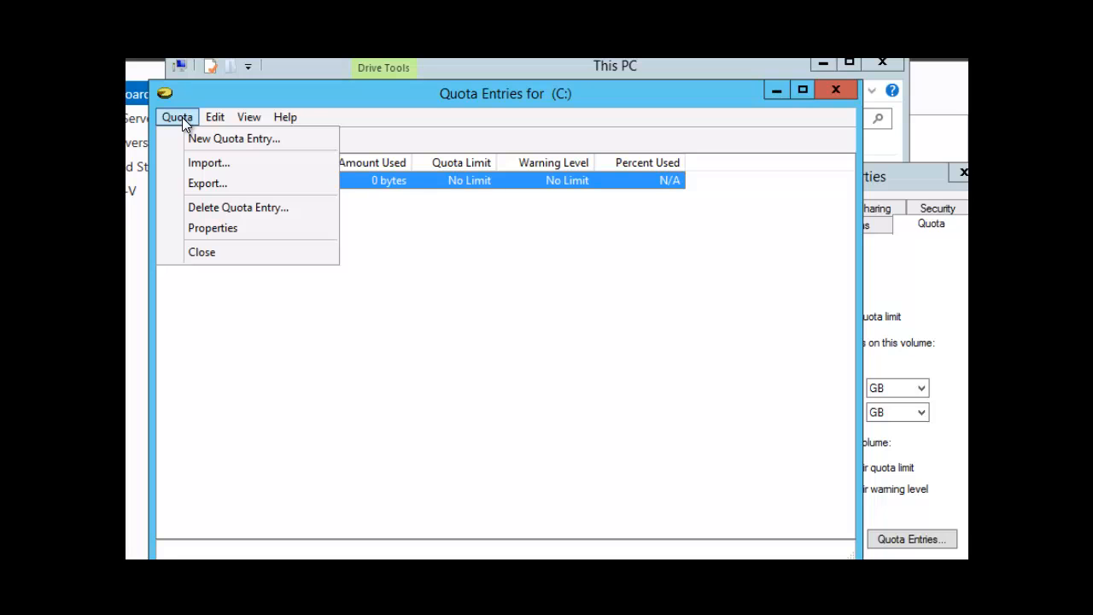
Start a new quota entry for the user whose entry was deleted, finding the account in contoso.com
{"action": "left_click", "coordinate": [211, 138]}
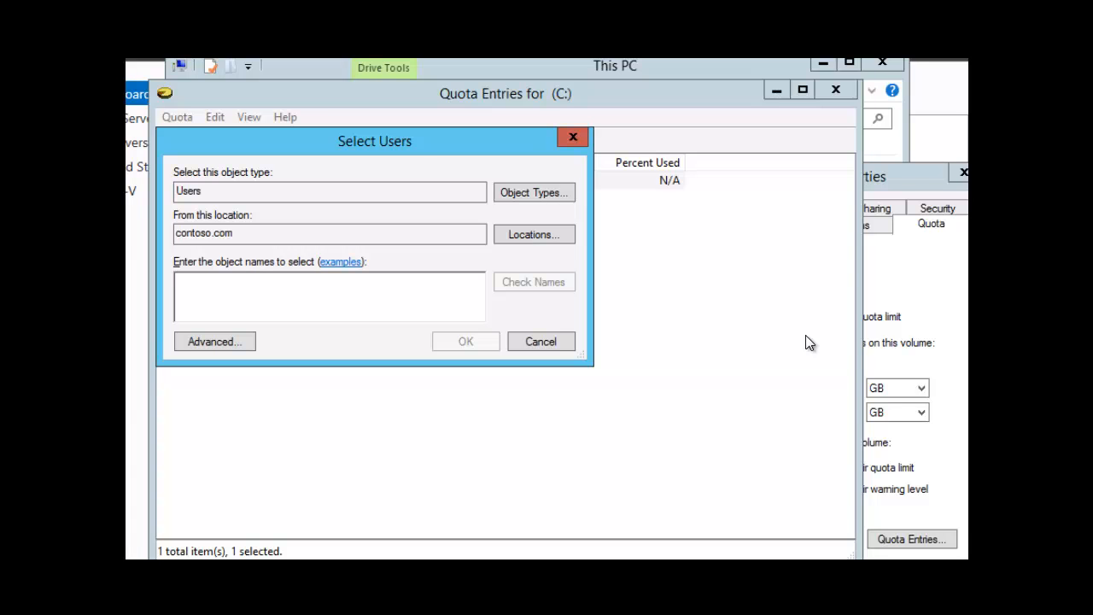
{"action": "left_click", "coordinate": [211, 341]}
{"action": "left_click", "coordinate": [598, 304]}
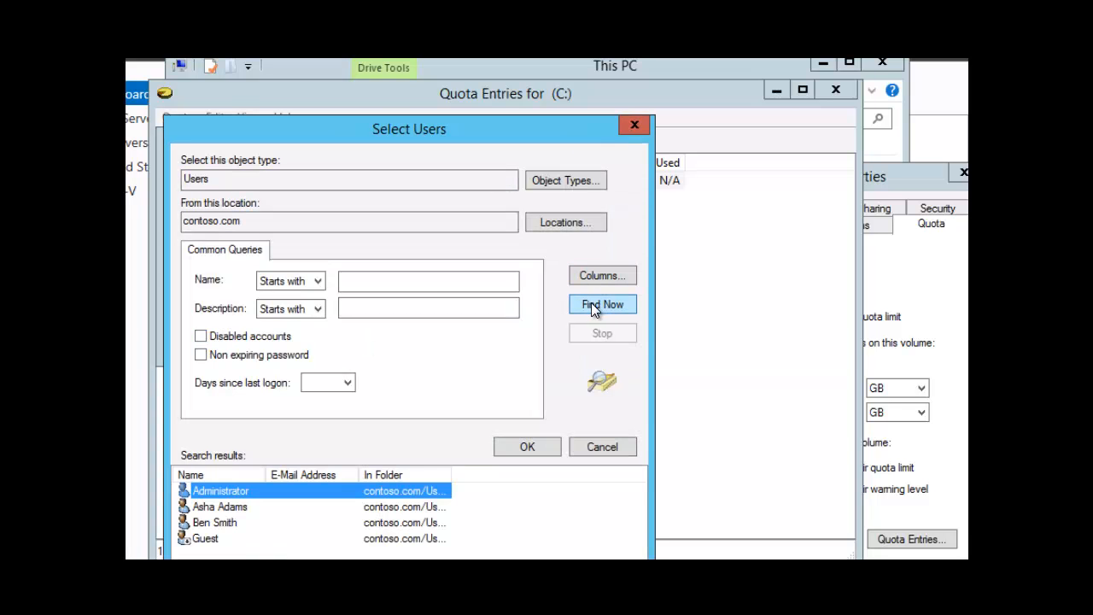
{"action": "left_click", "coordinate": [221, 522]}
{"action": "left_click", "coordinate": [515, 446]}
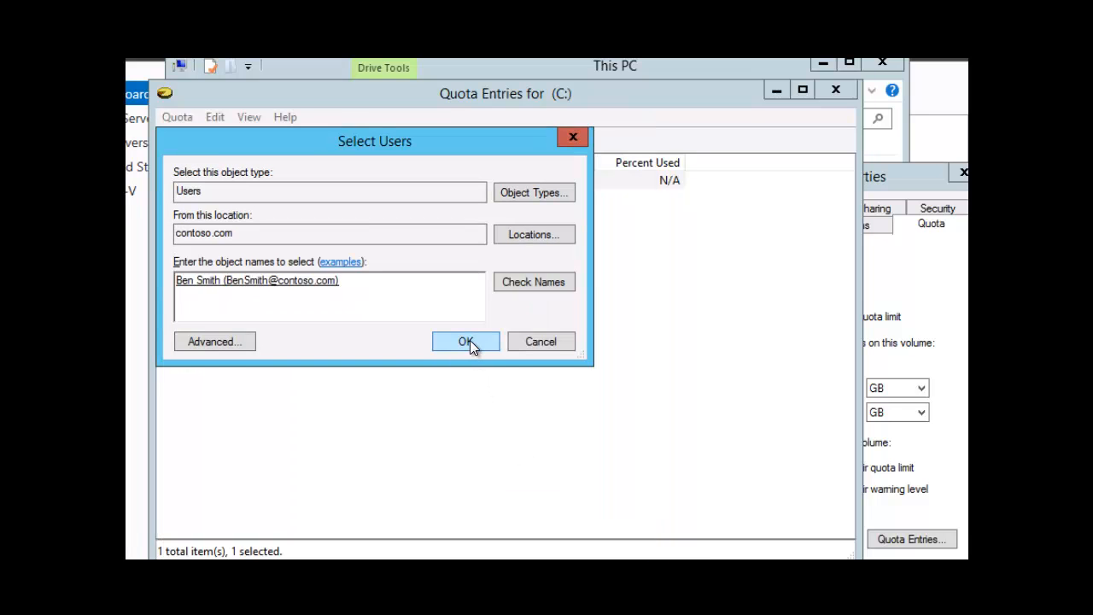
{"action": "left_click", "coordinate": [469, 339]}
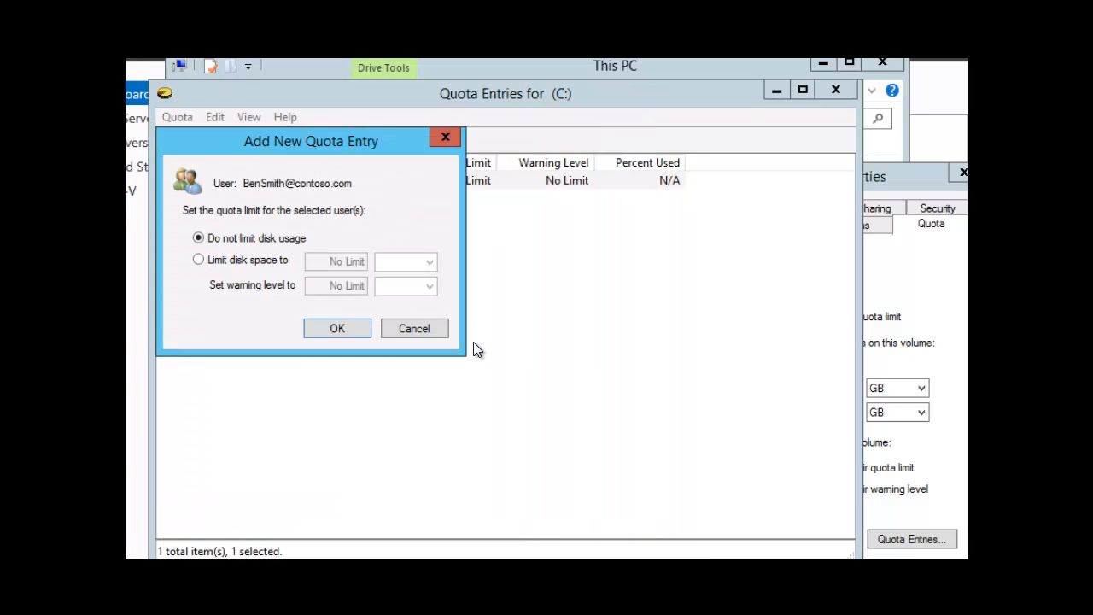
Limit this user's disk space to 300 GB with a warning level of 250 KB and add the quota entry
{"action": "left_click", "coordinate": [199, 260]}
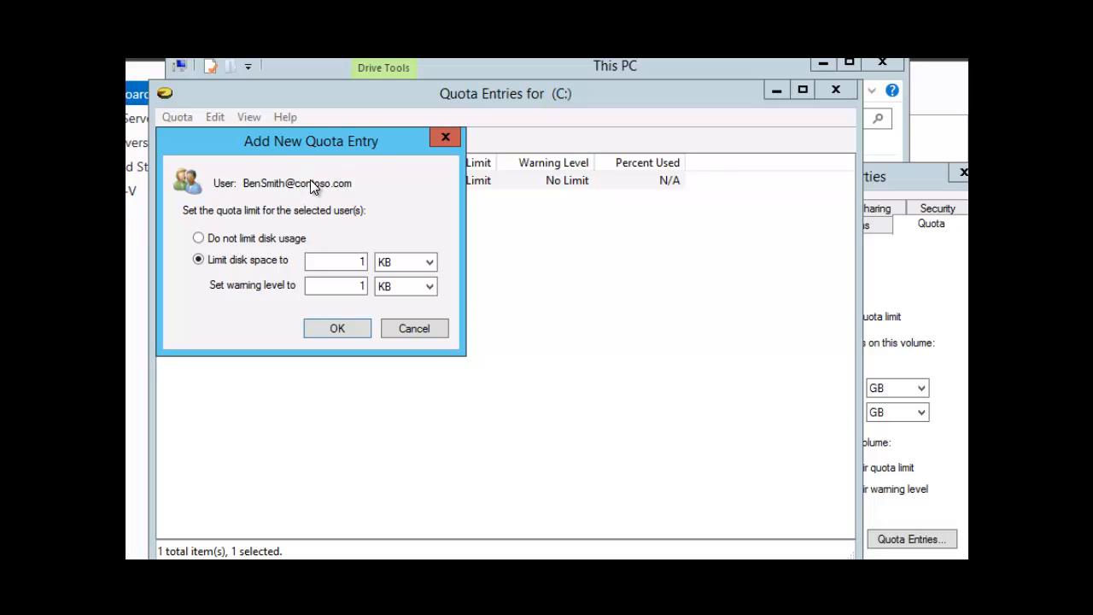
{"action": "left_click", "coordinate": [428, 261]}
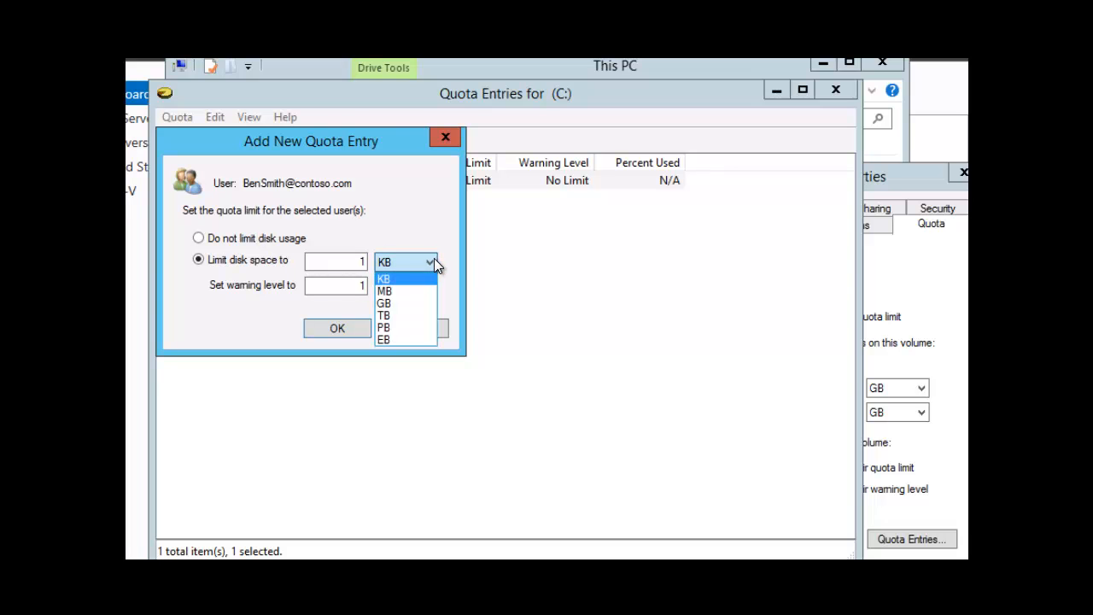
{"action": "left_click", "coordinate": [393, 299]}
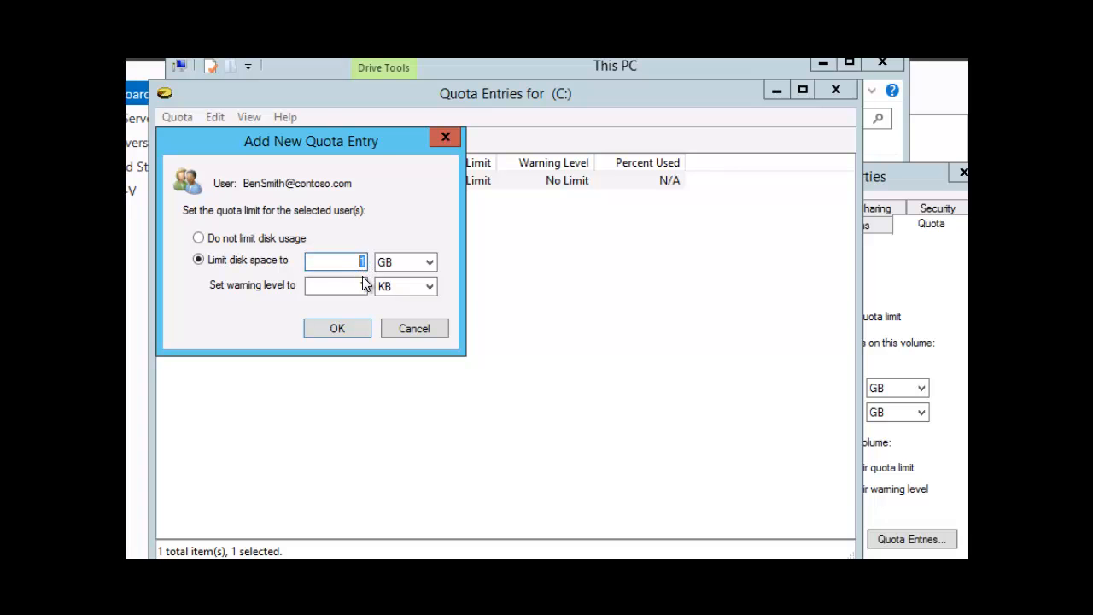
{"action": "type", "text": "300"}
{"action": "left_click", "coordinate": [361, 287]}
{"action": "left_click", "coordinate": [339, 328]}
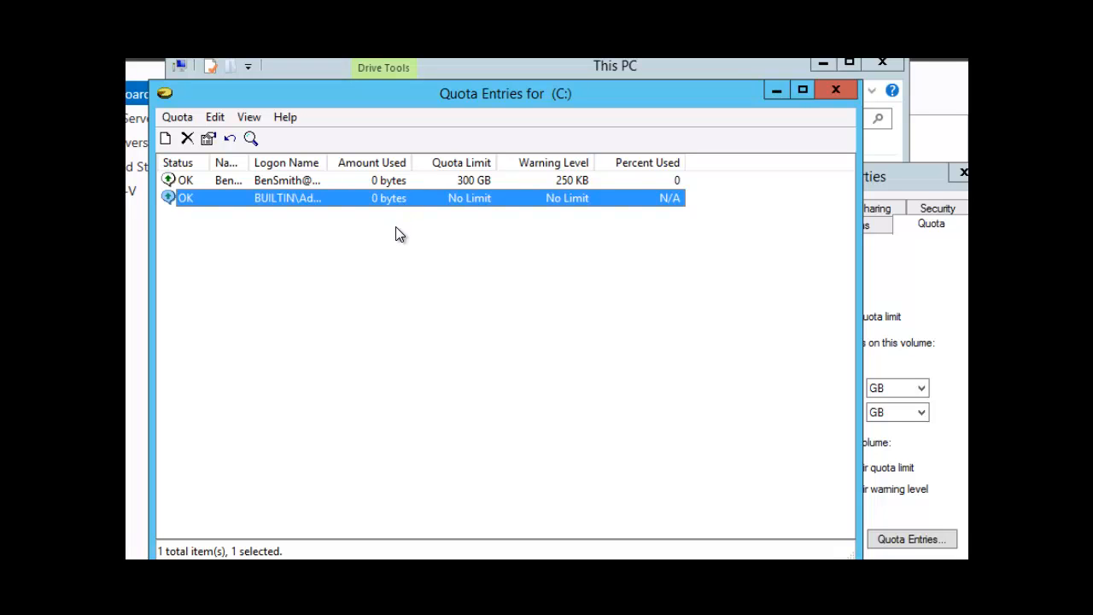
Start another new quota entry for the contoso.com user listed directly below Administrator in the search results
{"action": "left_click", "coordinate": [186, 118]}
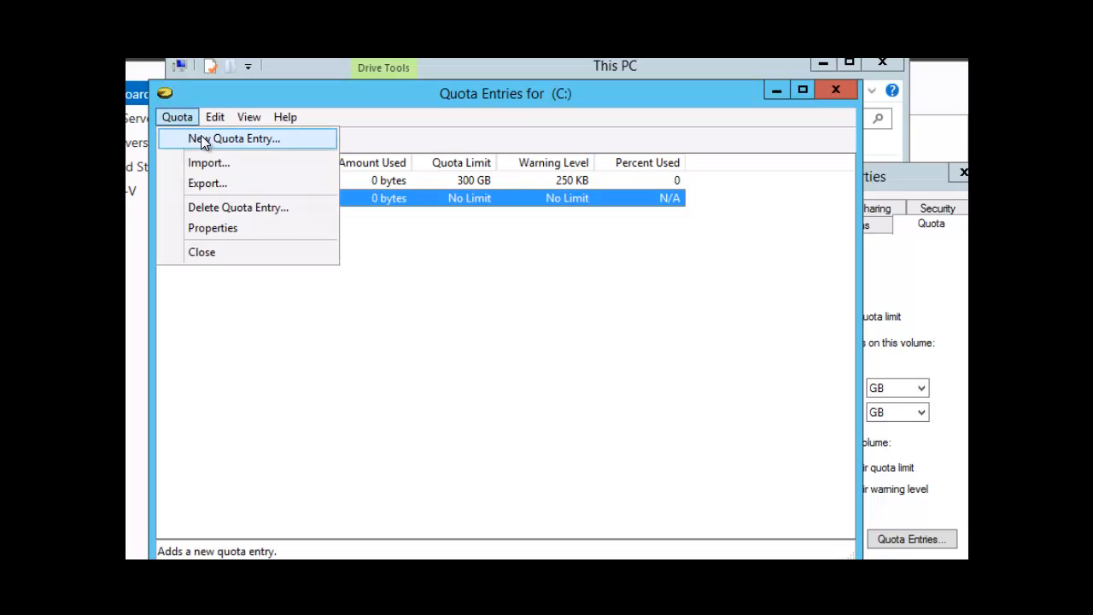
{"action": "left_click", "coordinate": [205, 140]}
{"action": "left_click", "coordinate": [235, 341]}
{"action": "left_click", "coordinate": [581, 308]}
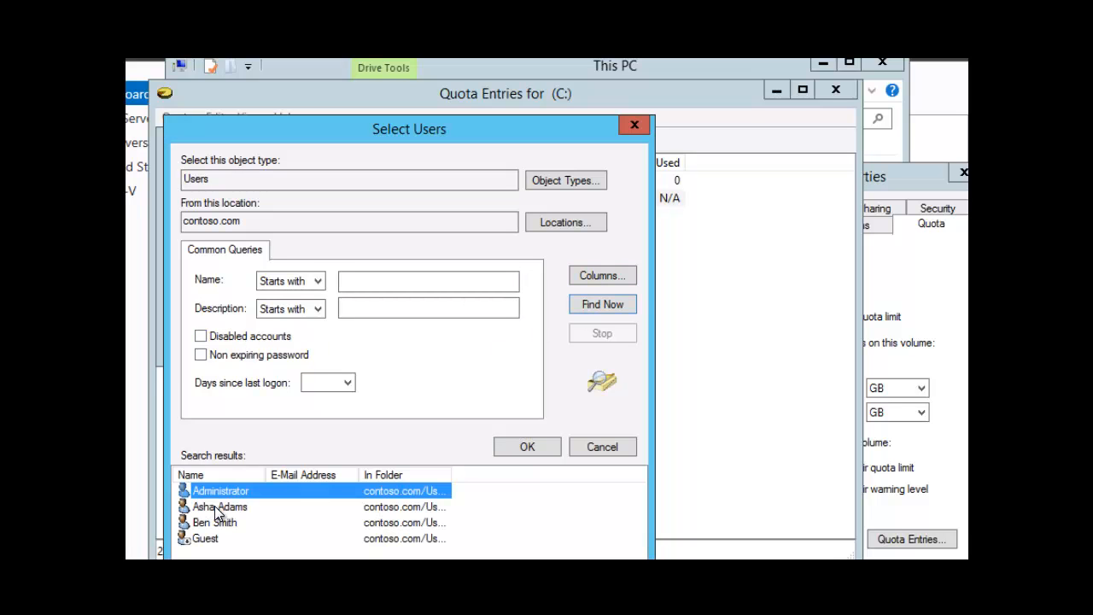
{"action": "left_click", "coordinate": [245, 506]}
{"action": "left_click", "coordinate": [502, 449]}
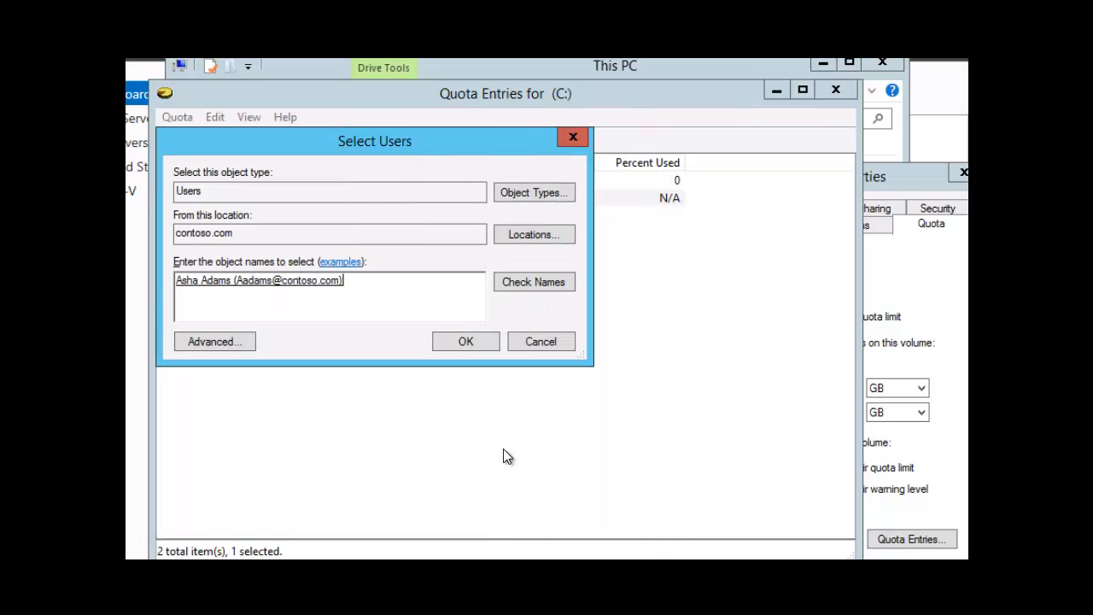
{"action": "left_click", "coordinate": [461, 341]}
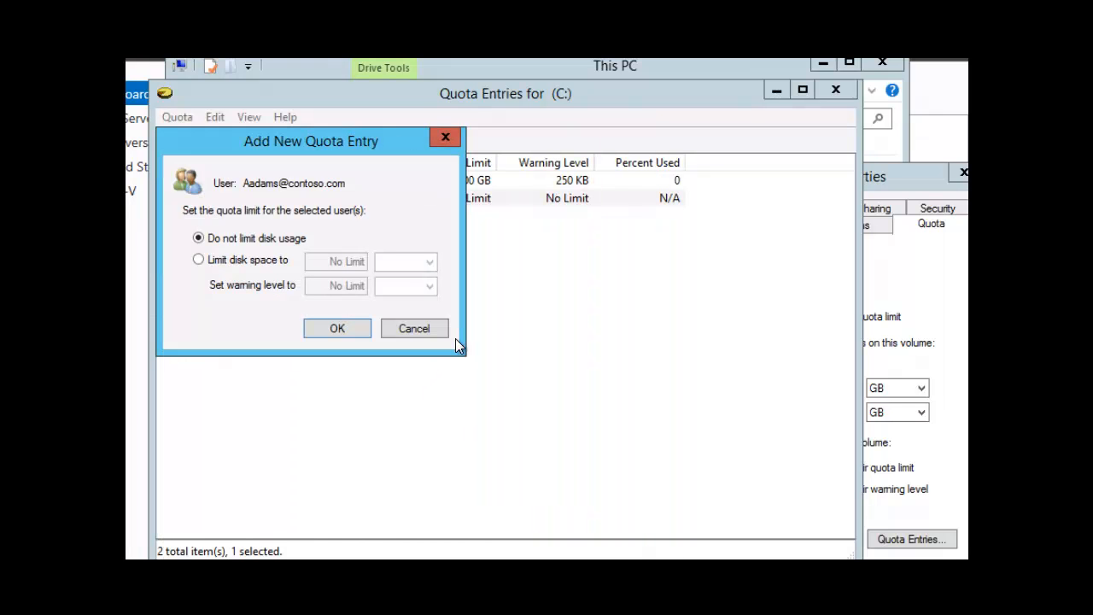
Limit the second user's disk space to 400 GB in the new quota entry
{"action": "left_click", "coordinate": [202, 263]}
{"action": "left_click", "coordinate": [433, 261]}
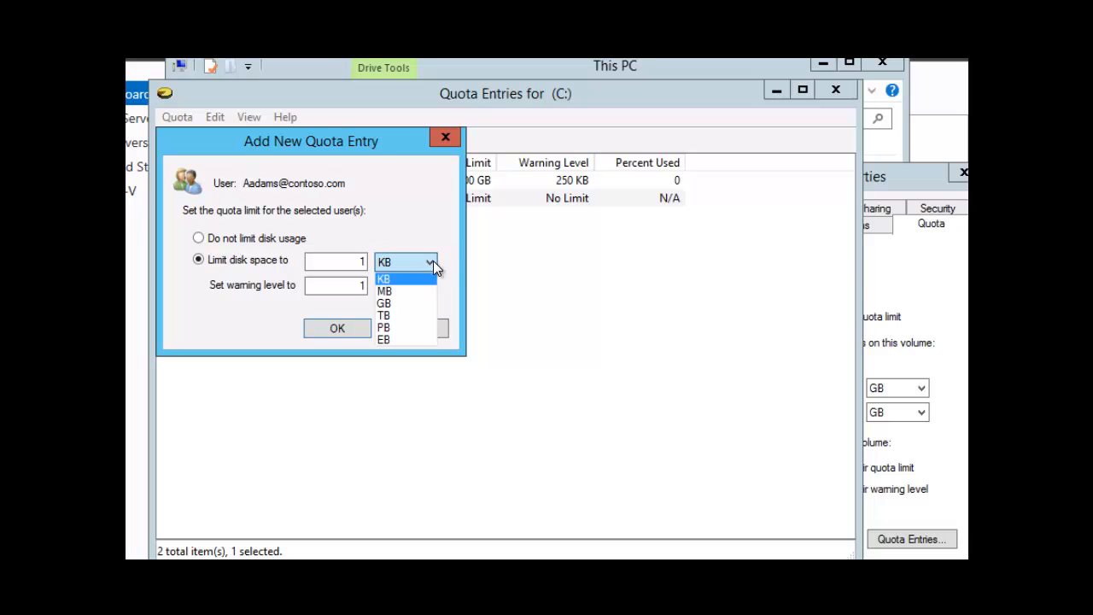
{"action": "left_click", "coordinate": [396, 300]}
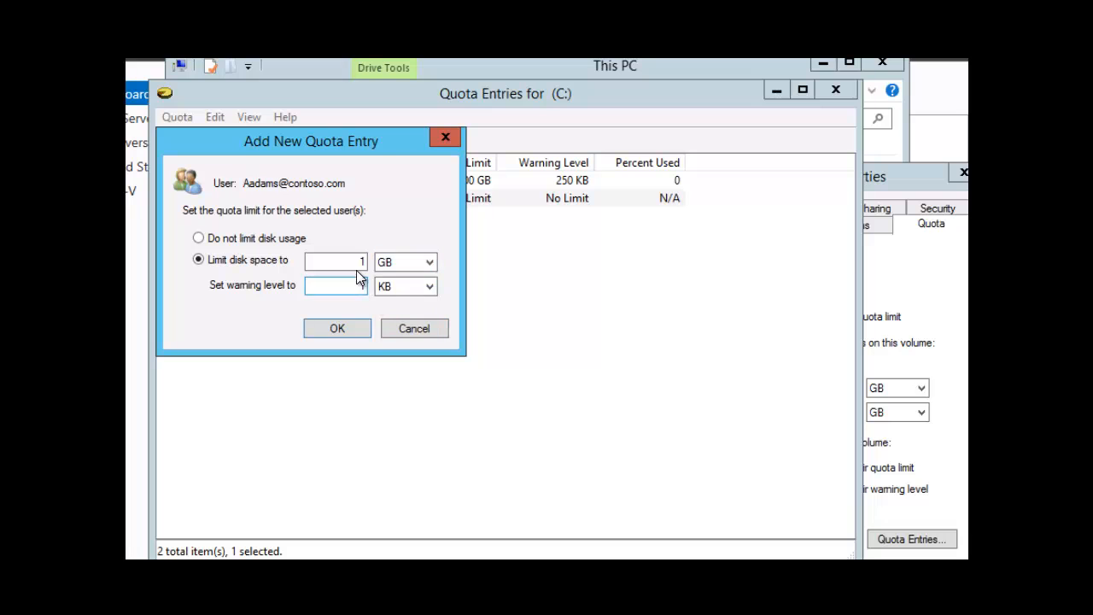
{"action": "double_click", "coordinate": [359, 261]}
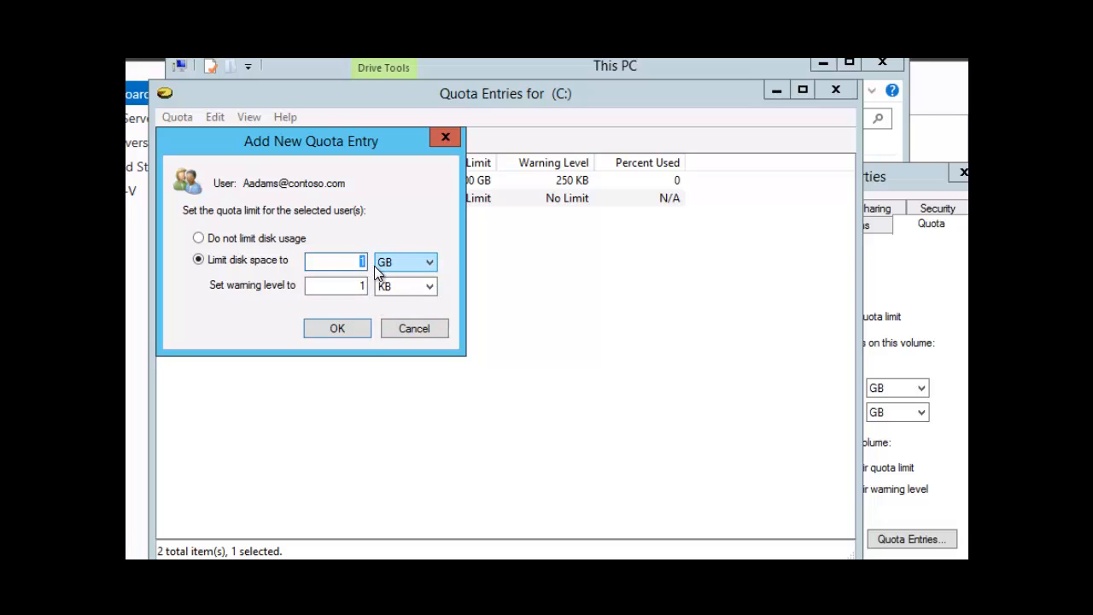
{"action": "type", "text": "400"}
Set the second user's warning level to 350 GB, add the quota entry and close the quota entries list
{"action": "left_click", "coordinate": [359, 286]}
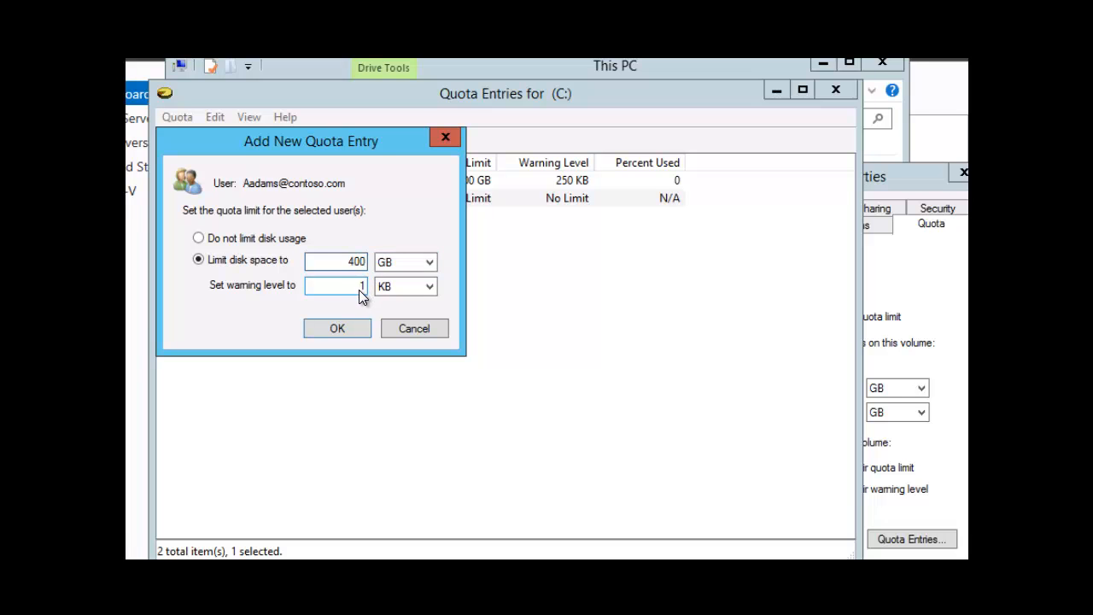
{"action": "left_click", "coordinate": [359, 288]}
{"action": "type", "text": "350"}
{"action": "left_click", "coordinate": [429, 286]}
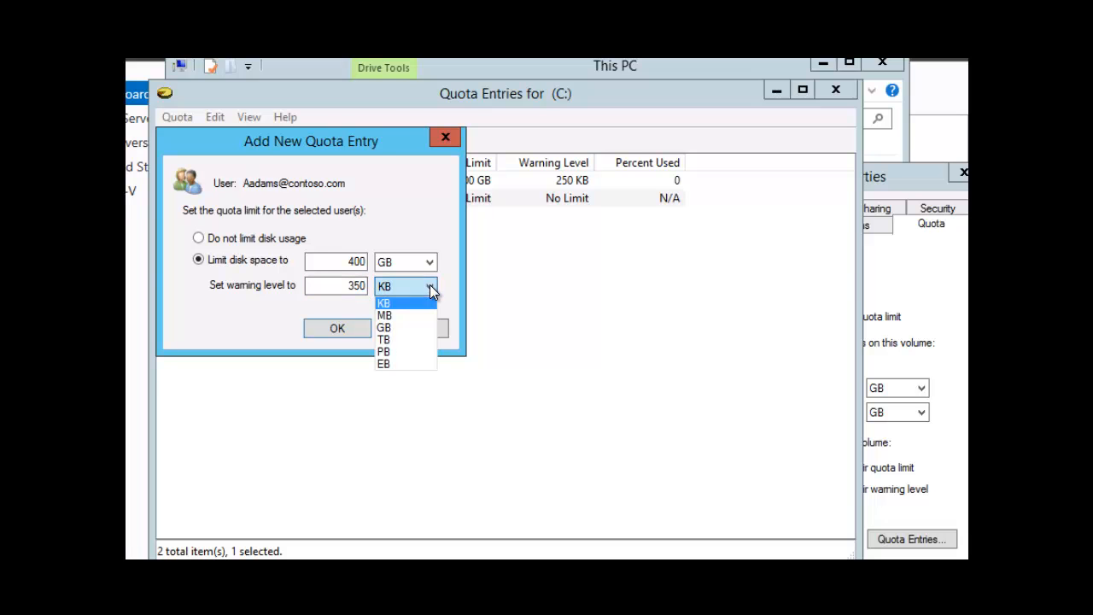
{"action": "left_click", "coordinate": [393, 327]}
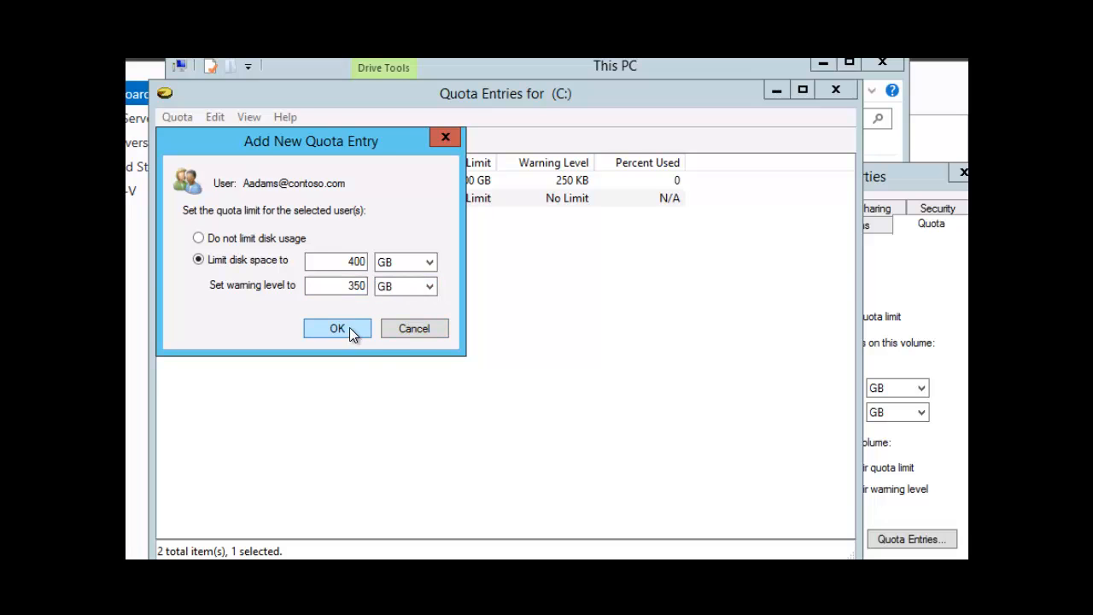
{"action": "left_click", "coordinate": [349, 328]}
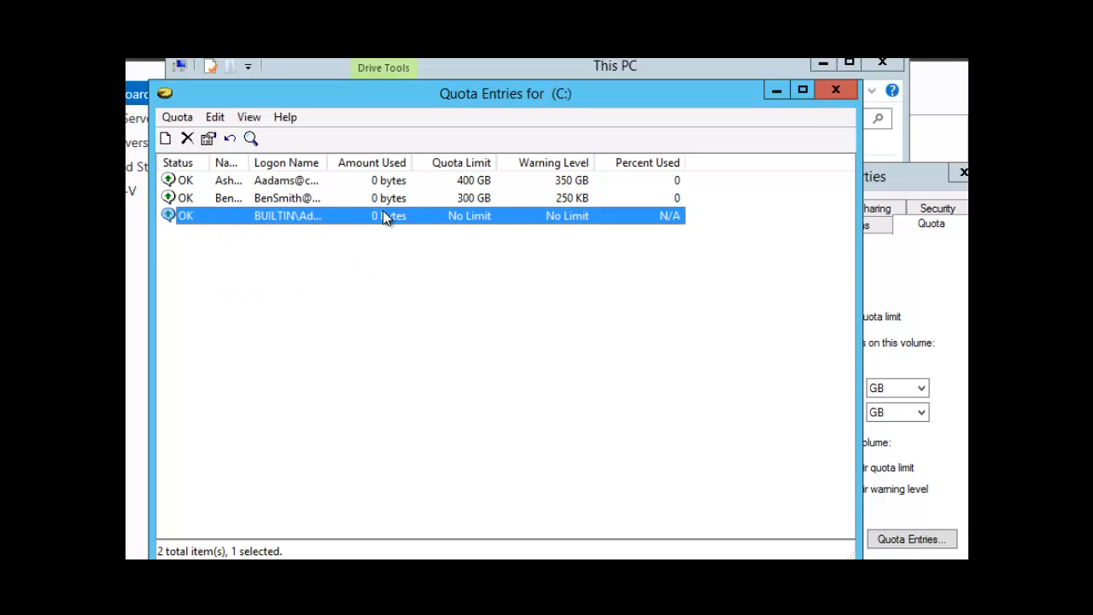
{"action": "left_click", "coordinate": [834, 92]}
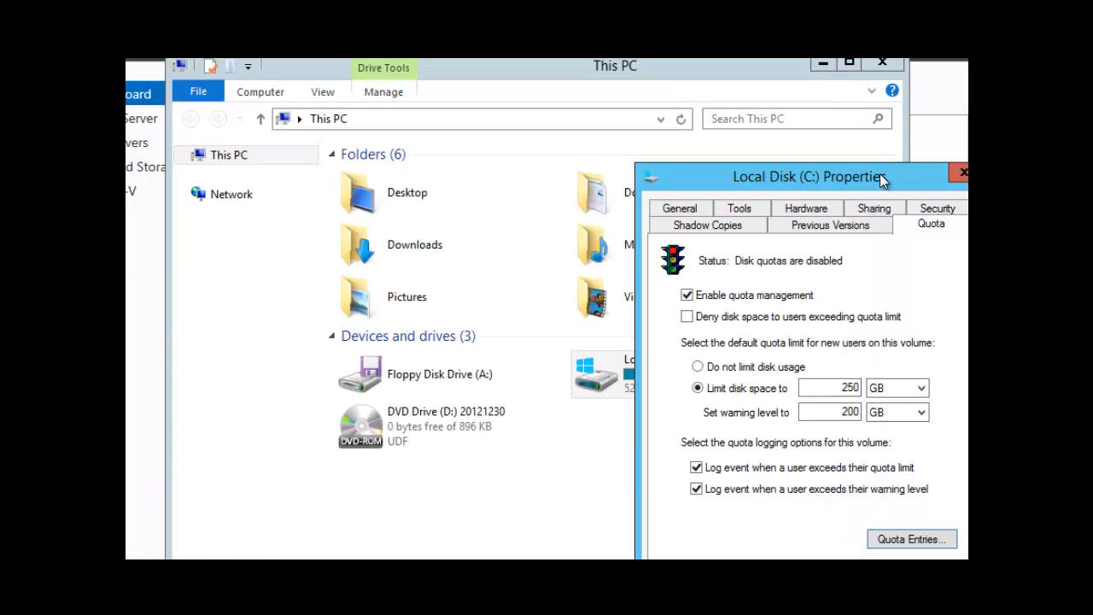
Close the Local Disk (C:) properties and the This PC window
{"action": "left_click_drag", "start_coordinate": [877, 175], "coordinate": [668, 154]}
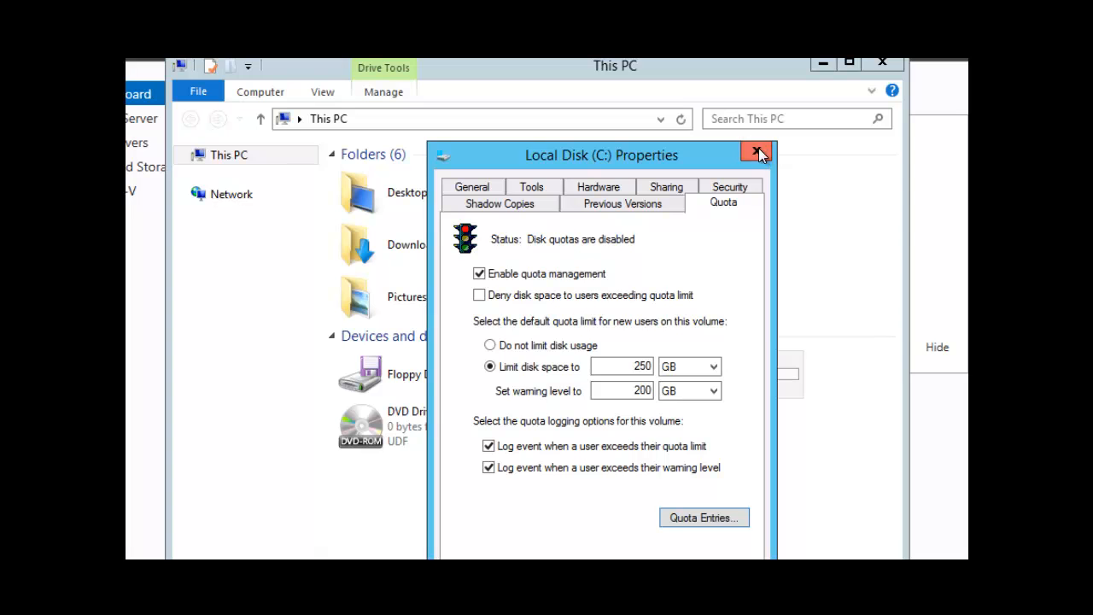
{"action": "left_click", "coordinate": [757, 153]}
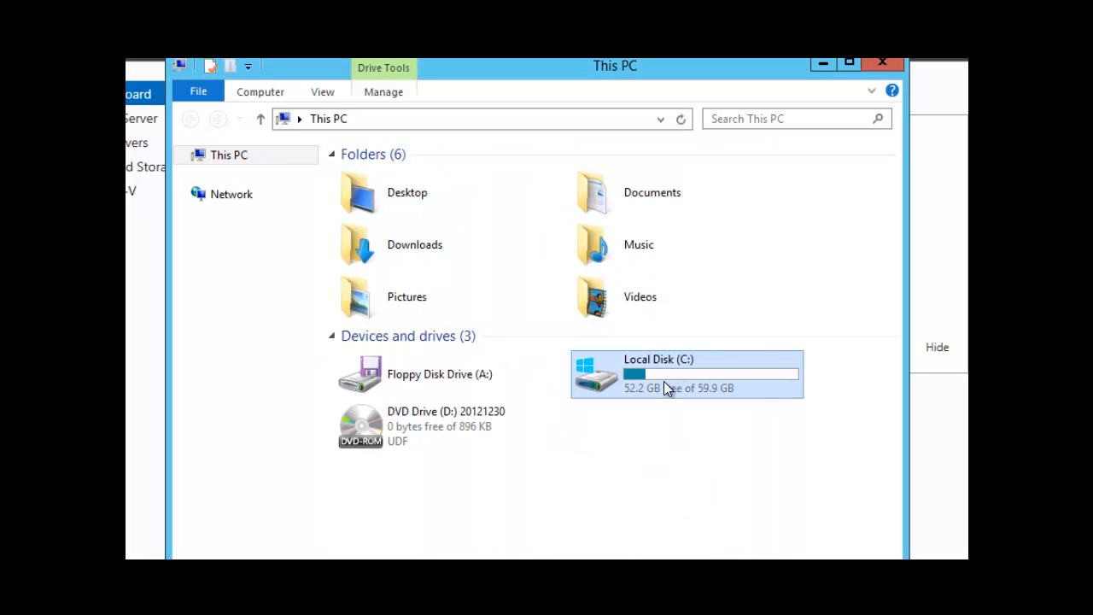
{"action": "mouse_move", "coordinate": [666, 389]}
{"action": "left_click", "coordinate": [885, 65]}
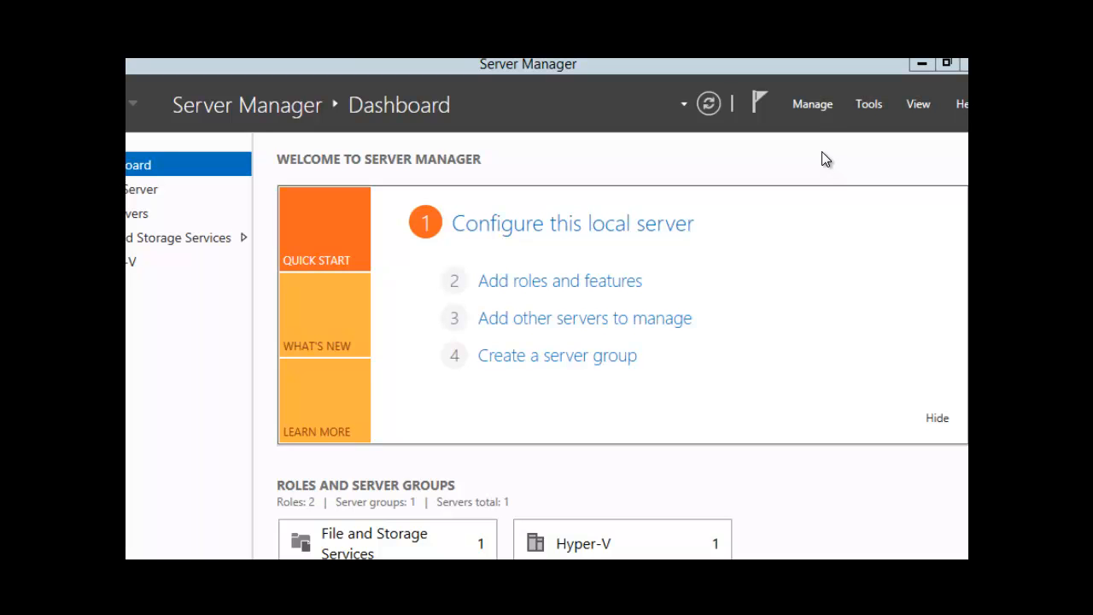
Start adding roles and features with a role-based or feature-based installation on Server1.contoso.com, proceeding to the server role selection
{"action": "left_click", "coordinate": [811, 100]}
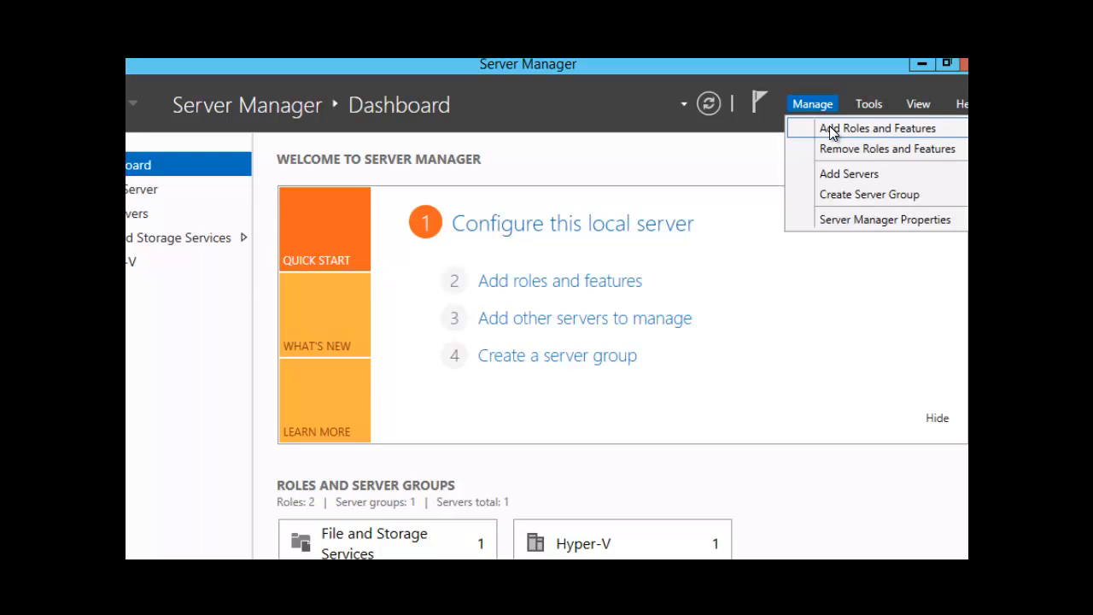
{"action": "left_click", "coordinate": [830, 129]}
{"action": "left_click_drag", "start_coordinate": [755, 162], "coordinate": [754, 73]}
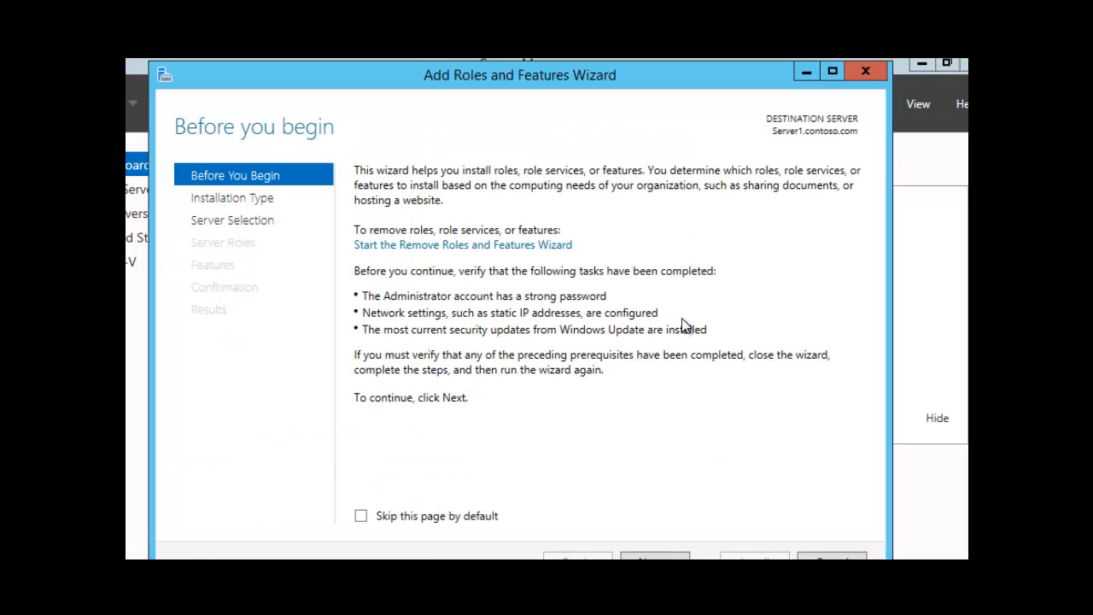
{"action": "left_click", "coordinate": [651, 557]}
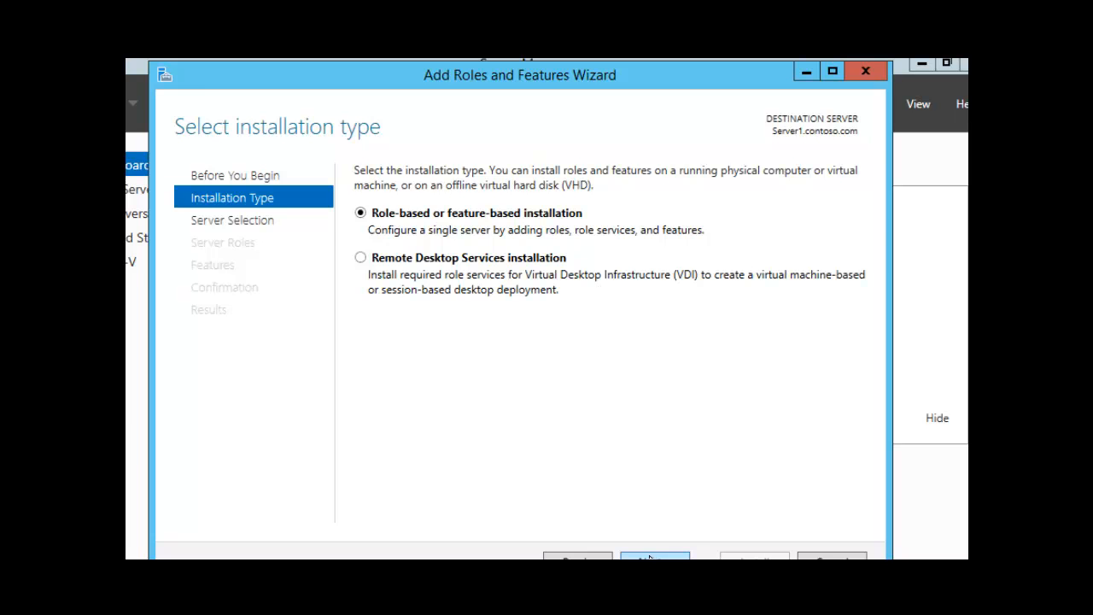
{"action": "left_click", "coordinate": [650, 557]}
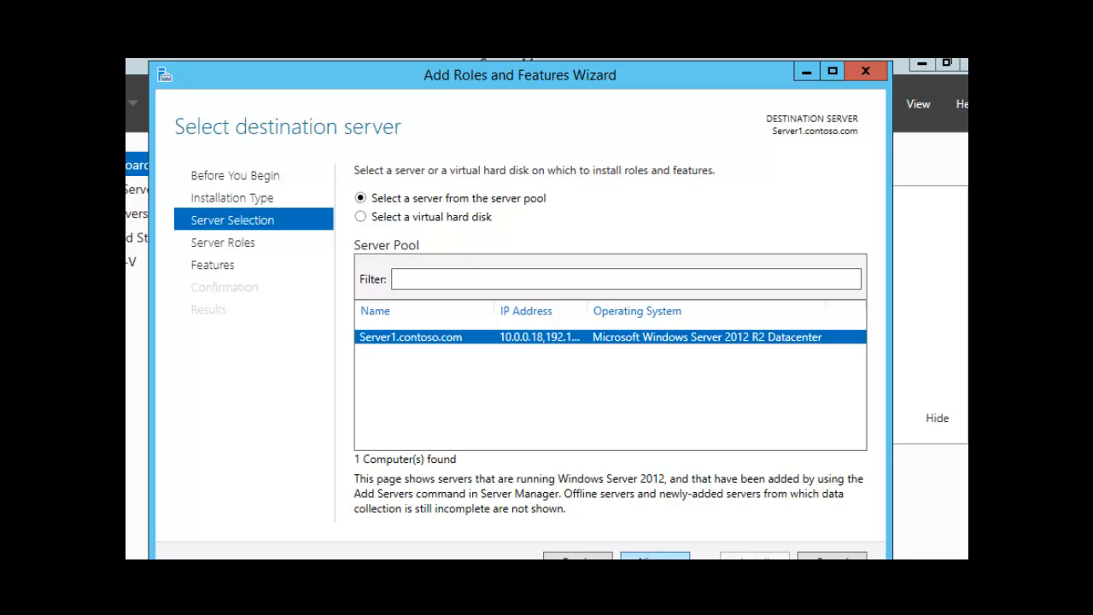
{"action": "left_click", "coordinate": [655, 557]}
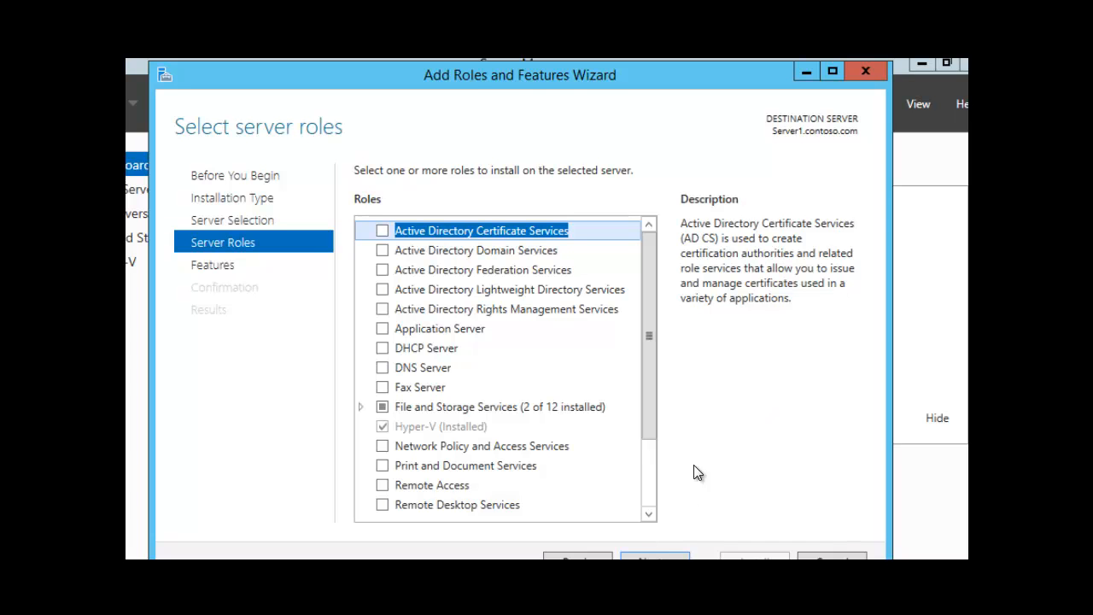
Select File Server Resource Manager under File and iSCSI Services, including its required management tools
{"action": "left_click", "coordinate": [360, 407]}
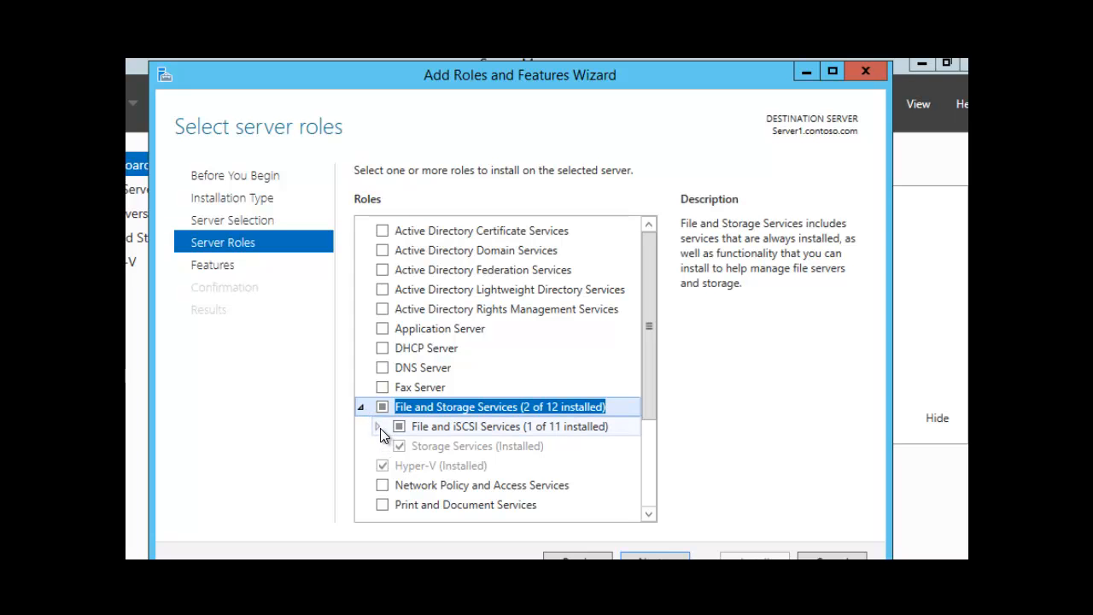
{"action": "left_click", "coordinate": [379, 424]}
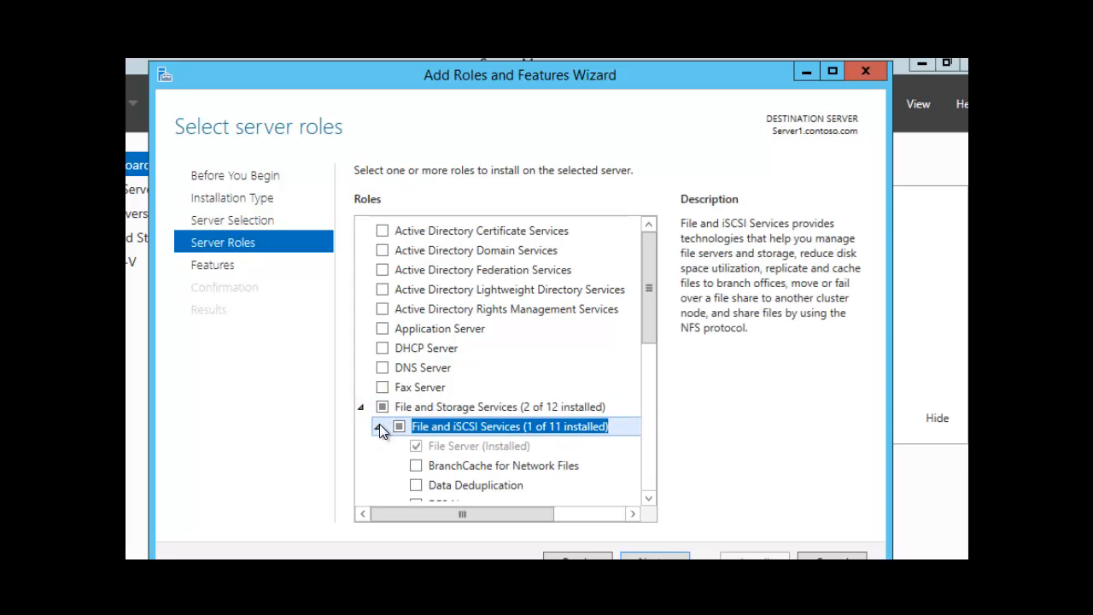
{"action": "left_click", "coordinate": [650, 501]}
{"action": "left_click", "coordinate": [649, 501]}
{"action": "left_click", "coordinate": [649, 501]}
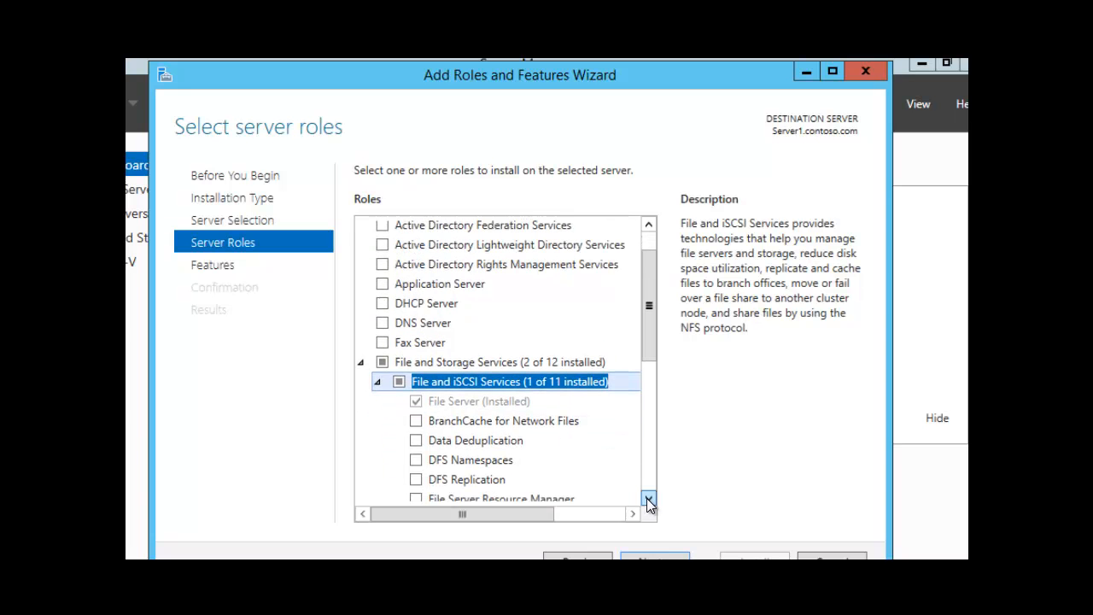
{"action": "left_click", "coordinate": [650, 502]}
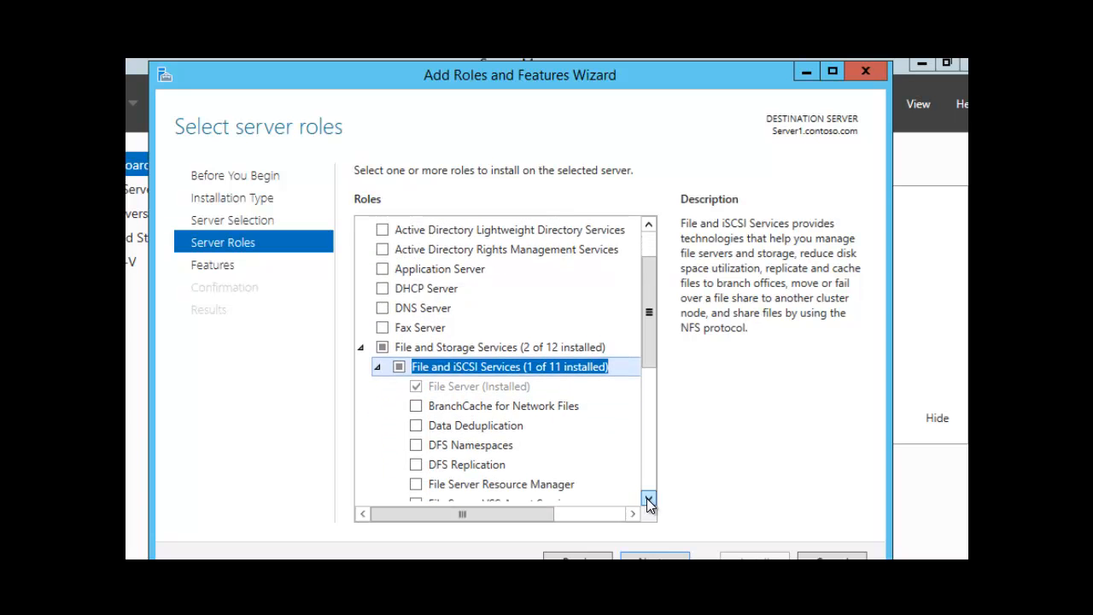
{"action": "left_click", "coordinate": [416, 484]}
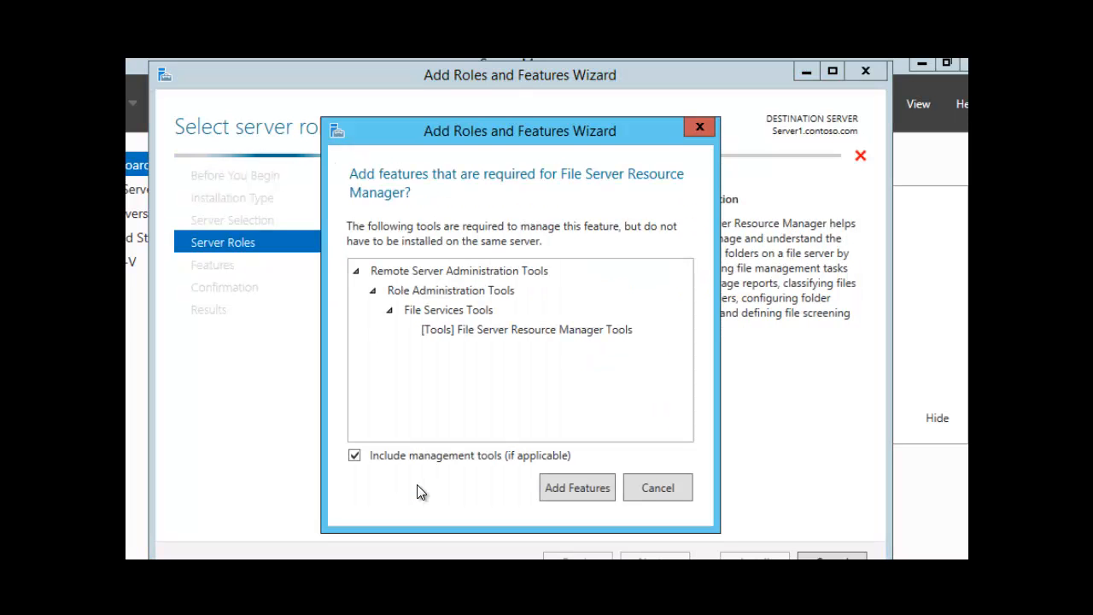
{"action": "left_click", "coordinate": [571, 484]}
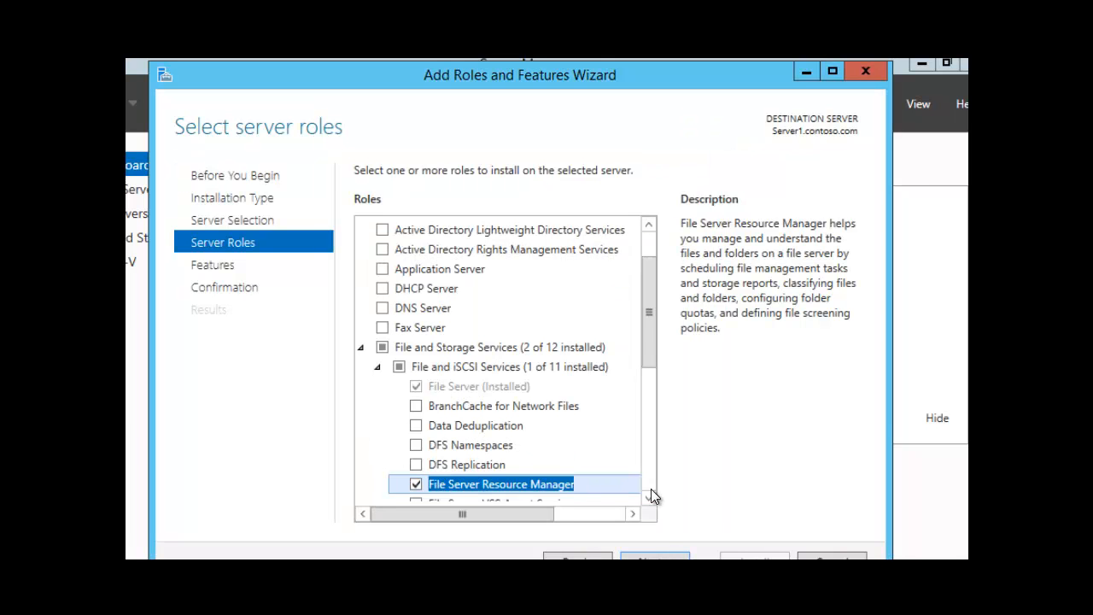
Install the selected role service without choosing extra features and close the wizard once the installation is done
{"action": "left_click", "coordinate": [655, 557]}
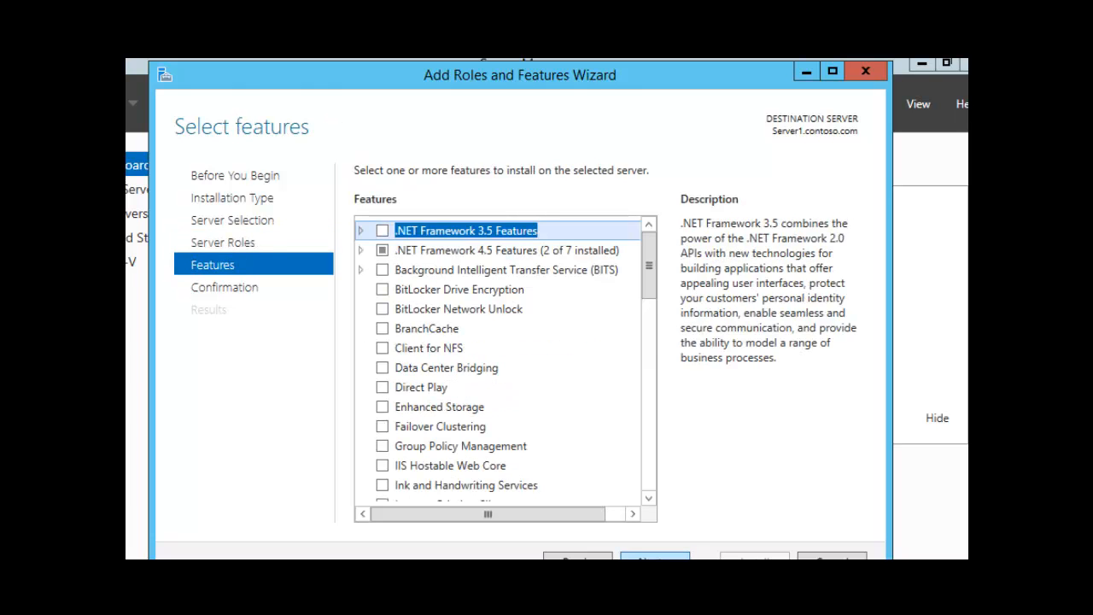
{"action": "left_click", "coordinate": [646, 557]}
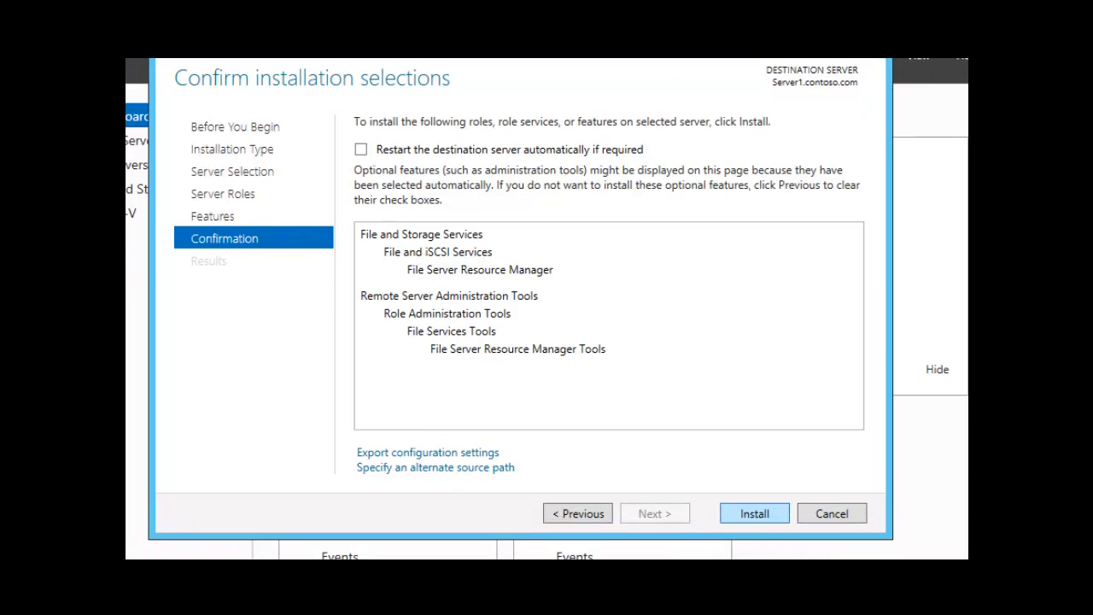
{"action": "left_click", "coordinate": [763, 513]}
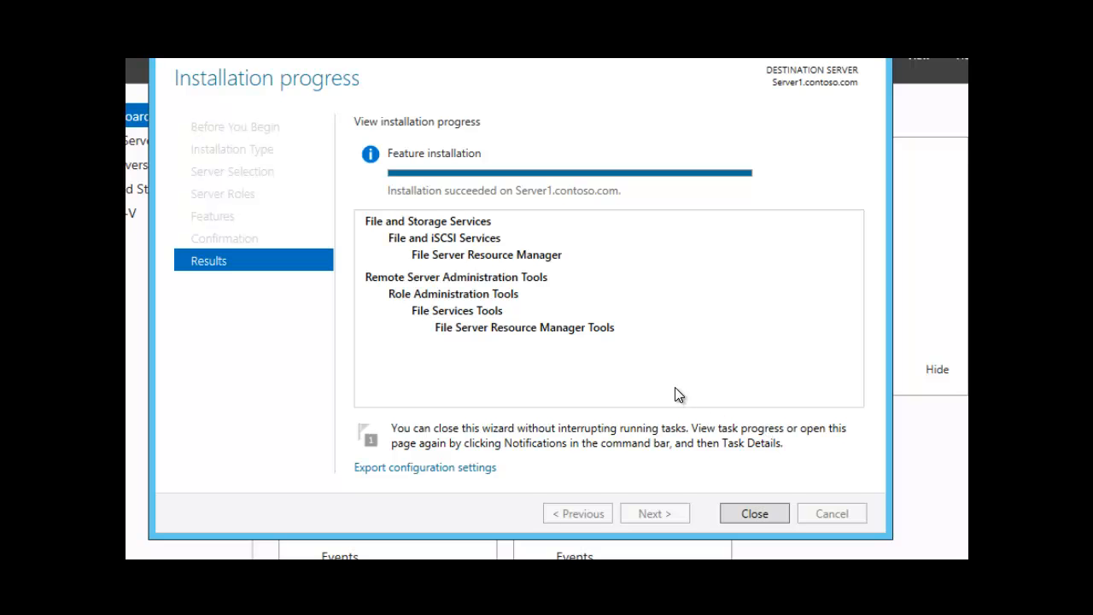
{"action": "left_click", "coordinate": [742, 517]}
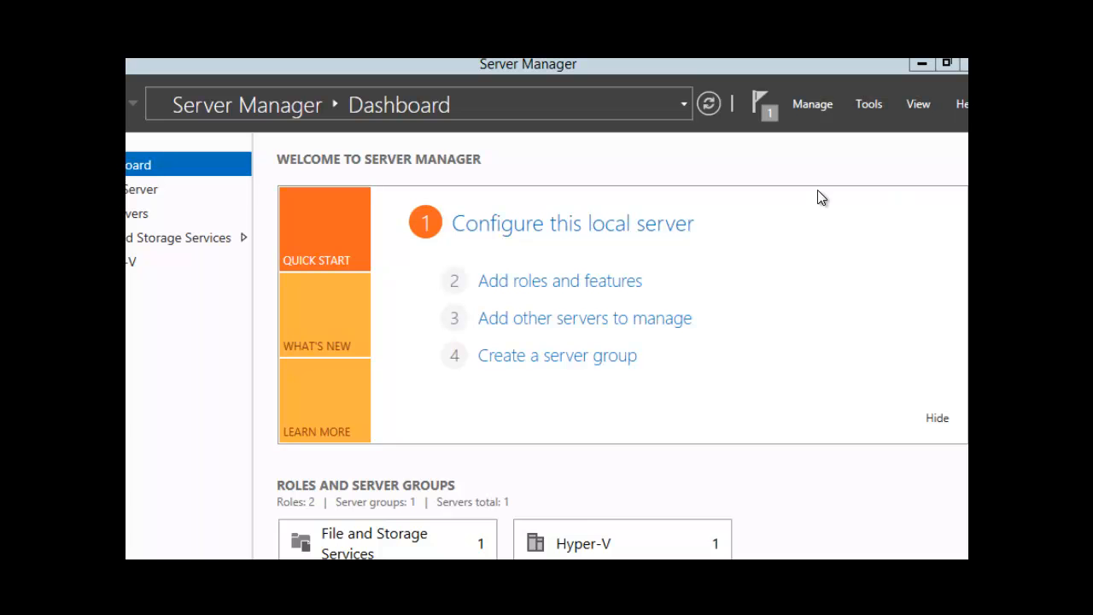
Open File Server Resource Manager and display the quota templates under Quota Management
{"action": "left_click", "coordinate": [869, 104]}
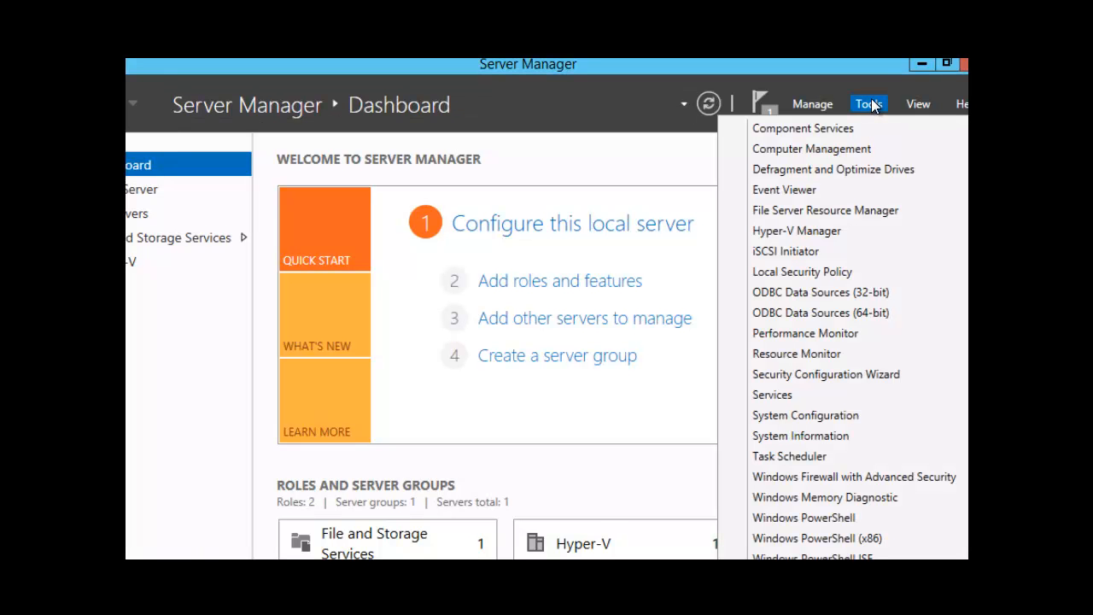
{"action": "left_click", "coordinate": [804, 218]}
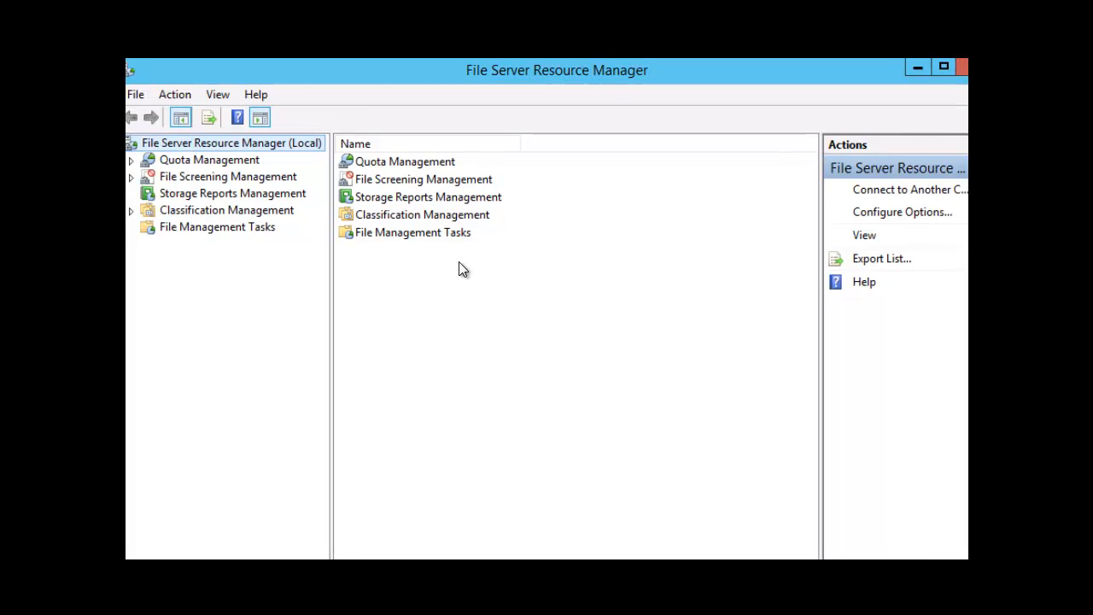
{"action": "left_click", "coordinate": [131, 161]}
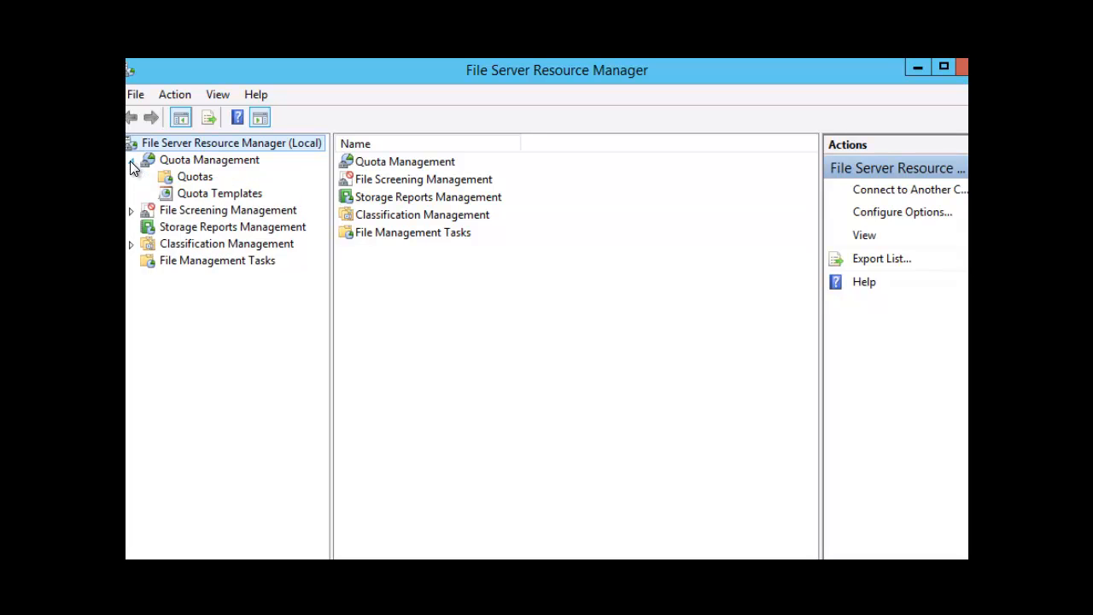
{"action": "left_click", "coordinate": [205, 198]}
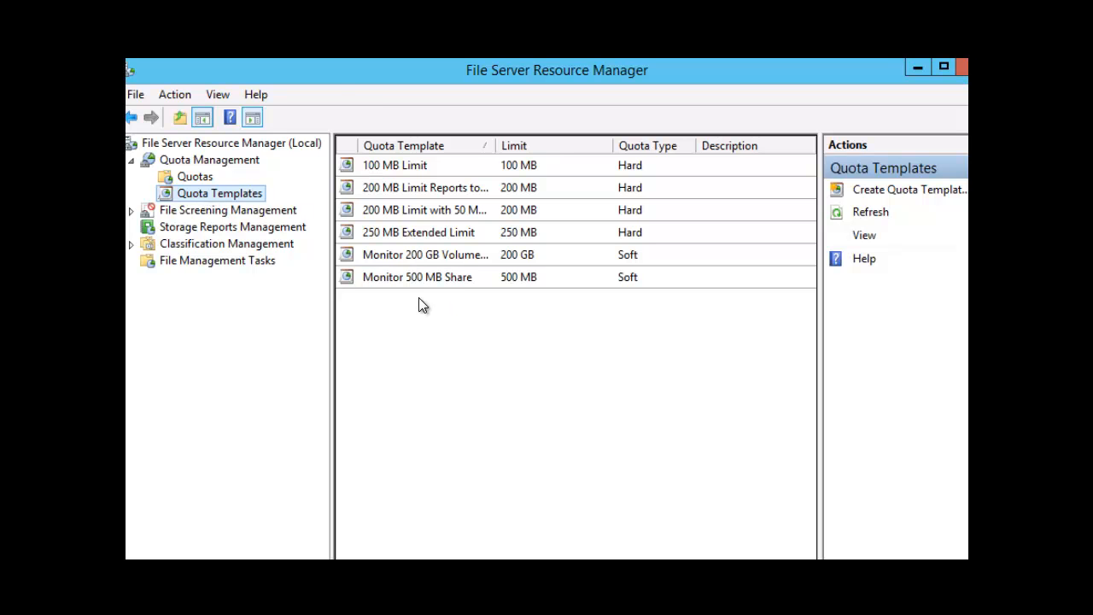
Start creating a new quota under Quotas and set its path to the administrator's Desktop folder
{"action": "key", "text": "Up"}
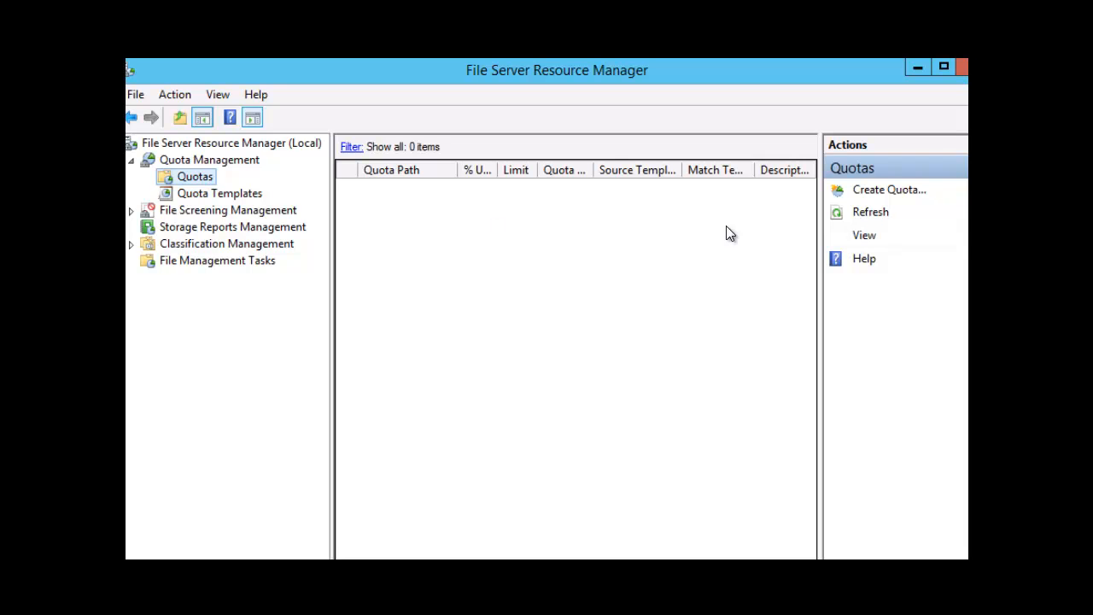
{"action": "left_click", "coordinate": [886, 191]}
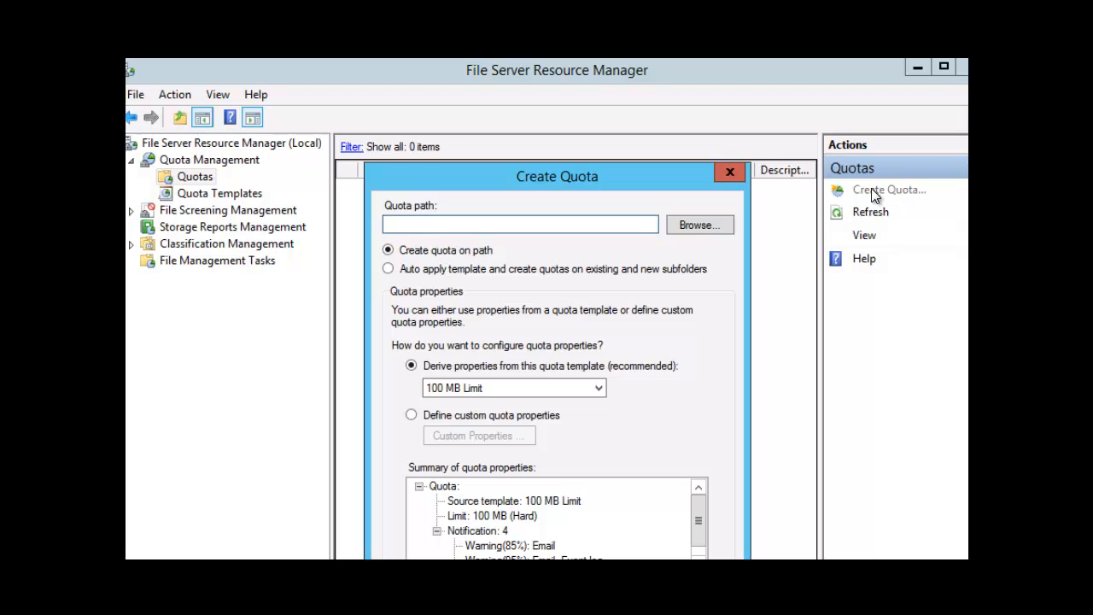
{"action": "left_click_drag", "start_coordinate": [685, 150], "coordinate": [710, 114]}
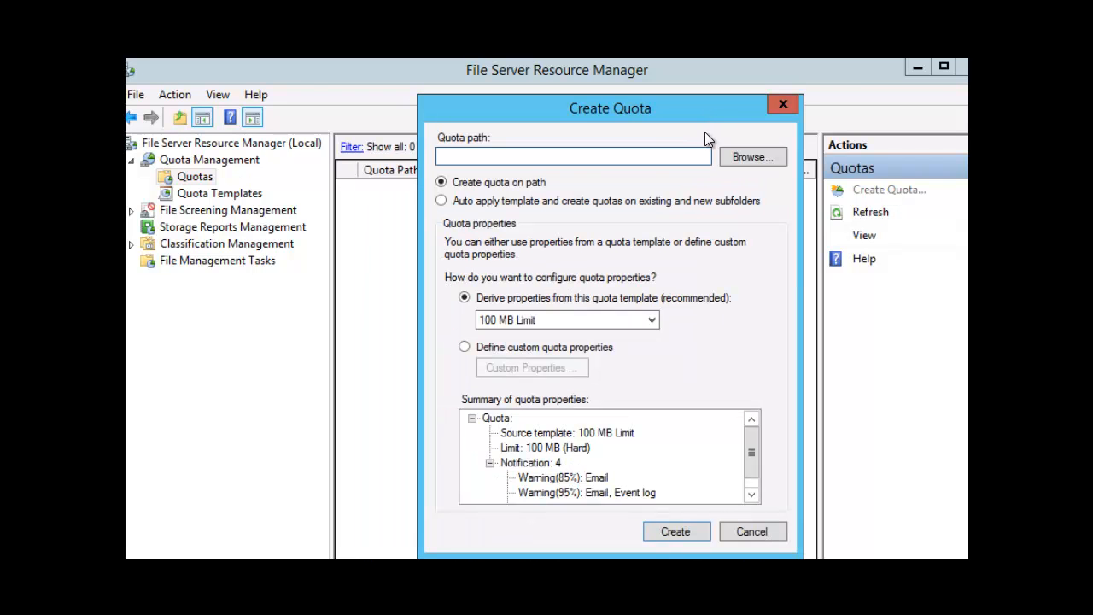
{"action": "left_click", "coordinate": [758, 155]}
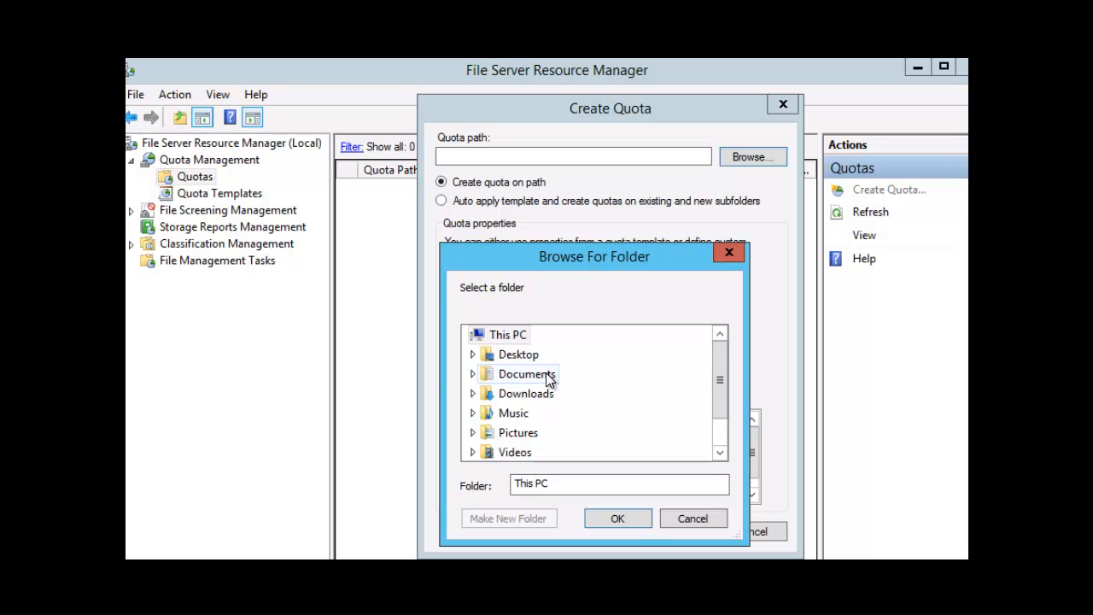
{"action": "left_click", "coordinate": [525, 354]}
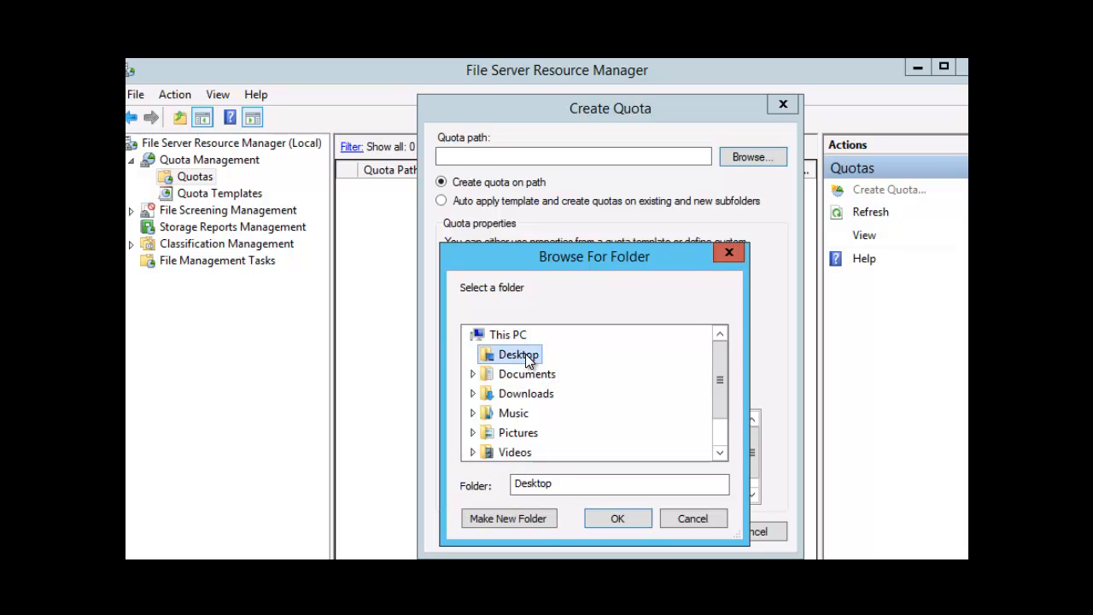
{"action": "left_click", "coordinate": [618, 517]}
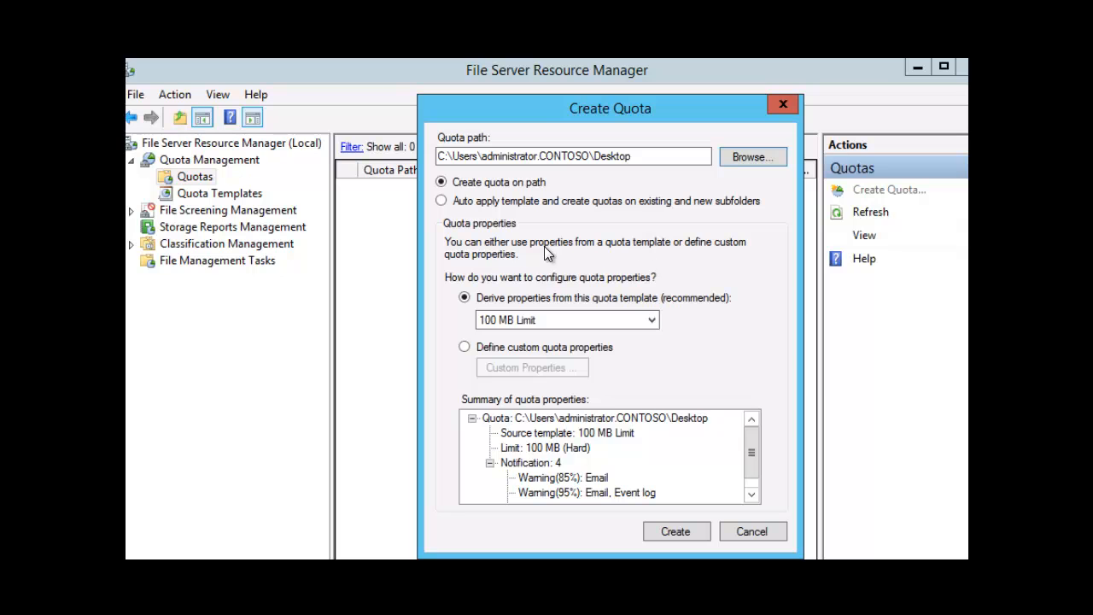
Choose to define custom quota properties instead of deriving them from a template, and open the custom properties
{"action": "left_click", "coordinate": [654, 321]}
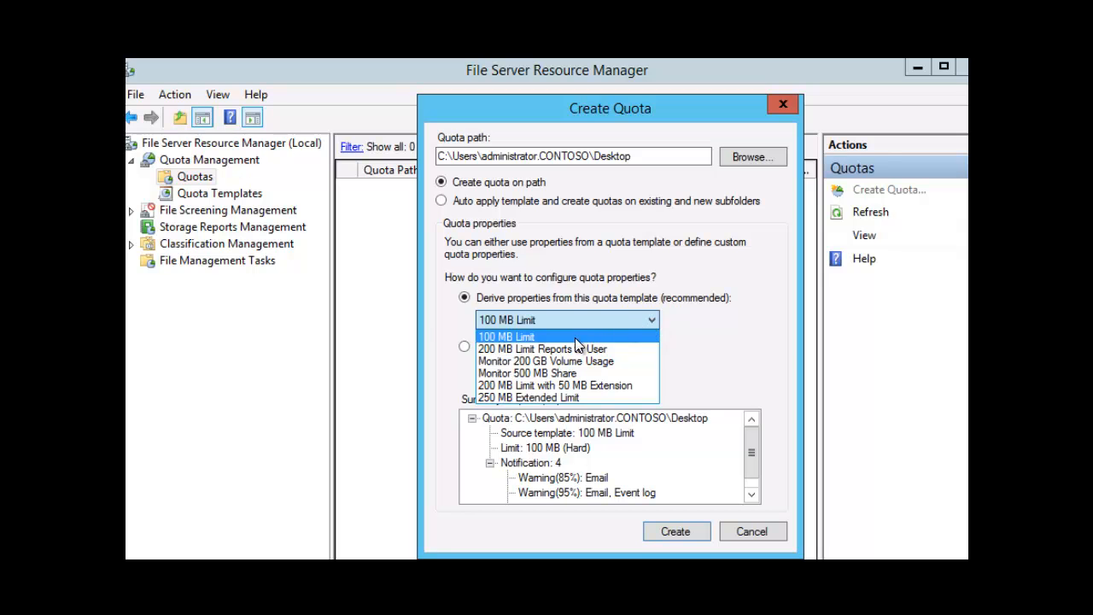
{"action": "left_click", "coordinate": [699, 322]}
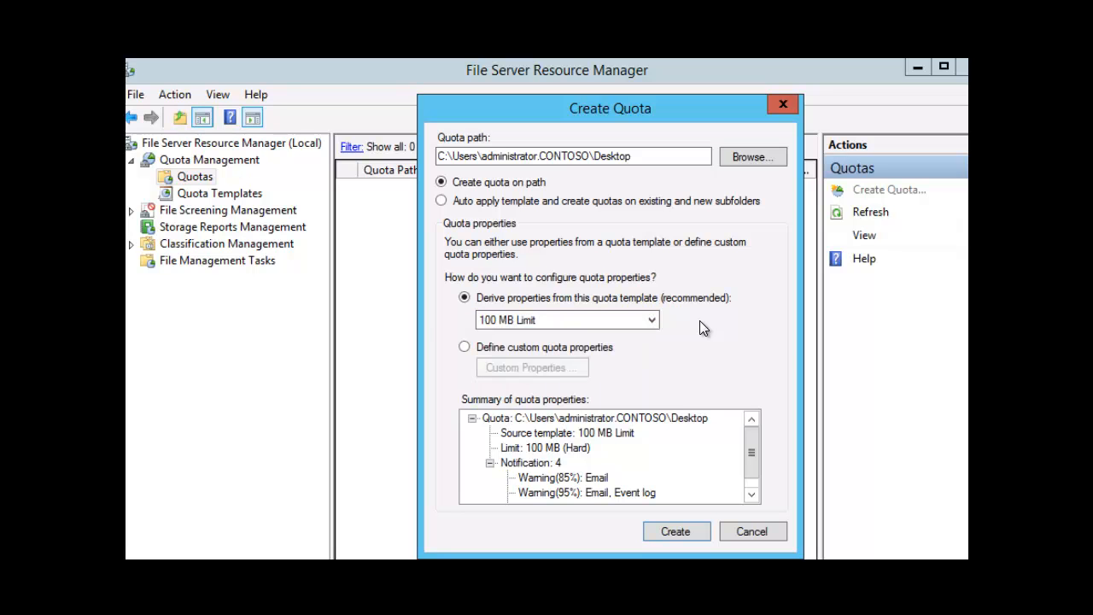
{"action": "left_click", "coordinate": [465, 347]}
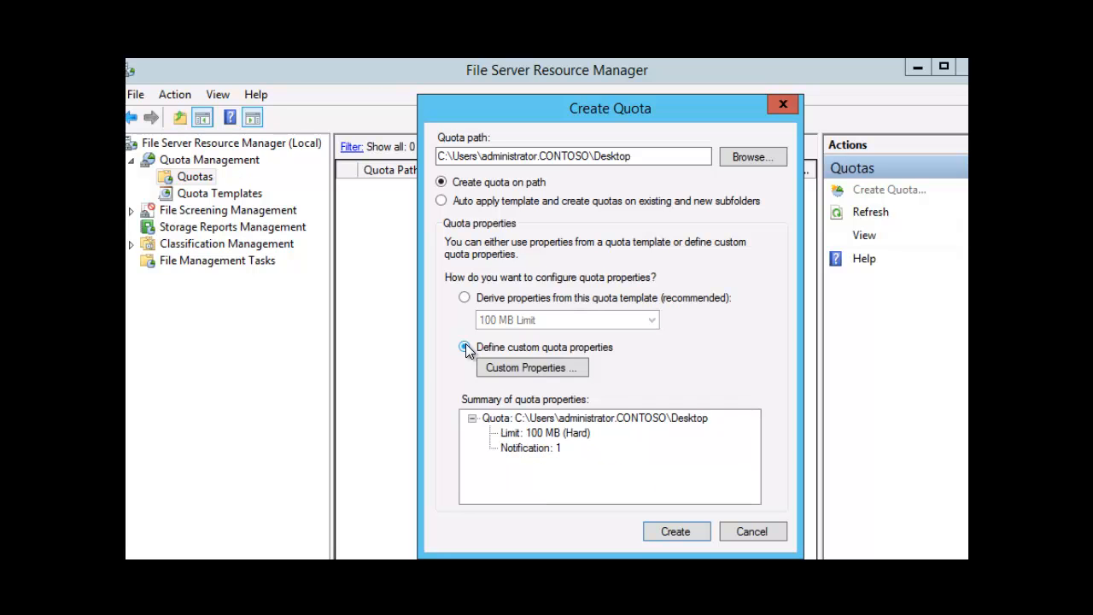
{"action": "left_click", "coordinate": [528, 367]}
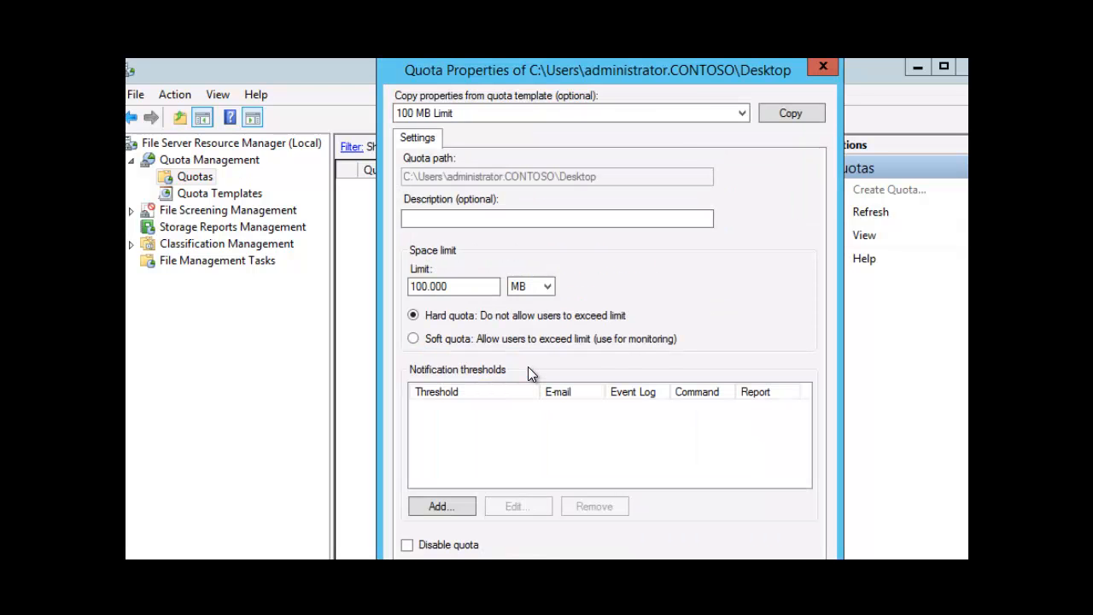
Set the Desktop folder quota's space limit to 2000 GB and make it a soft quota
{"action": "left_click", "coordinate": [742, 114]}
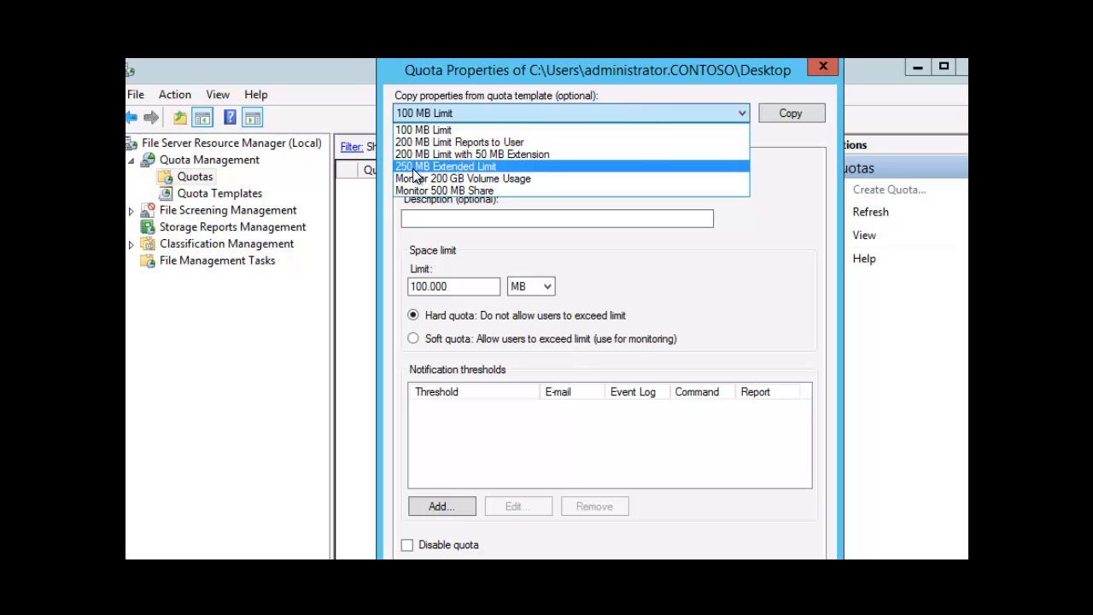
{"action": "left_click", "coordinate": [745, 114]}
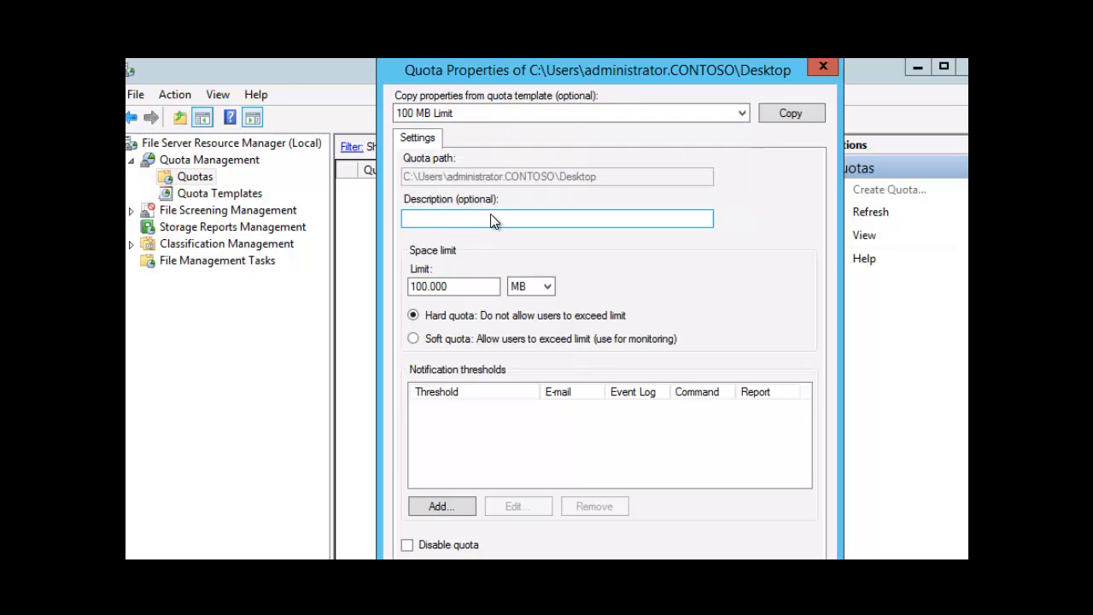
{"action": "left_click", "coordinate": [463, 287]}
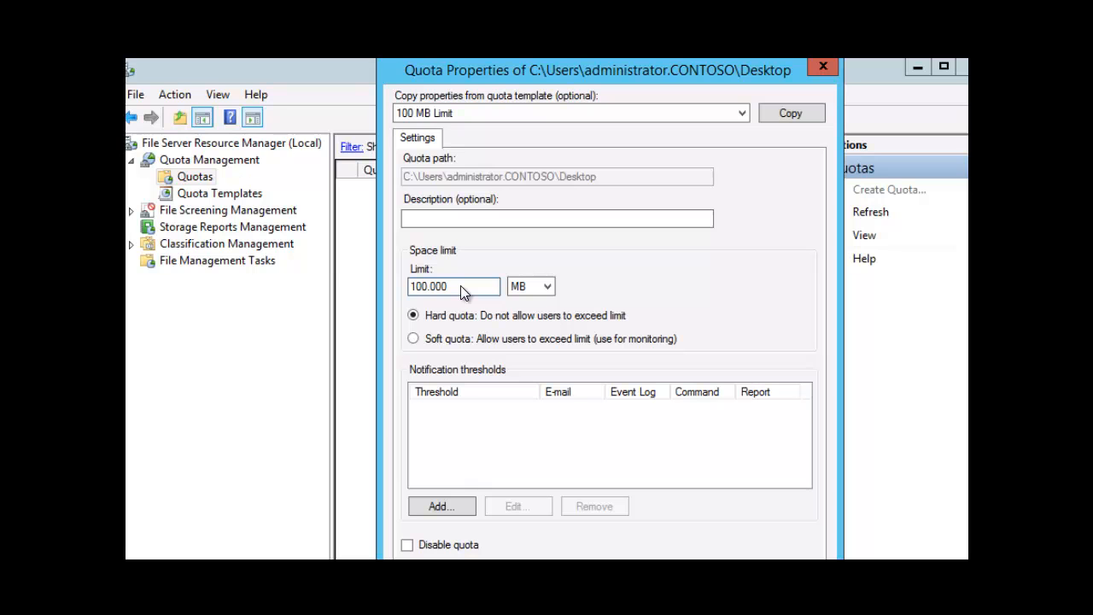
{"action": "left_click_drag", "start_coordinate": [461, 286], "coordinate": [405, 285]}
{"action": "type", "text": "2"}
{"action": "left_click", "coordinate": [538, 286]}
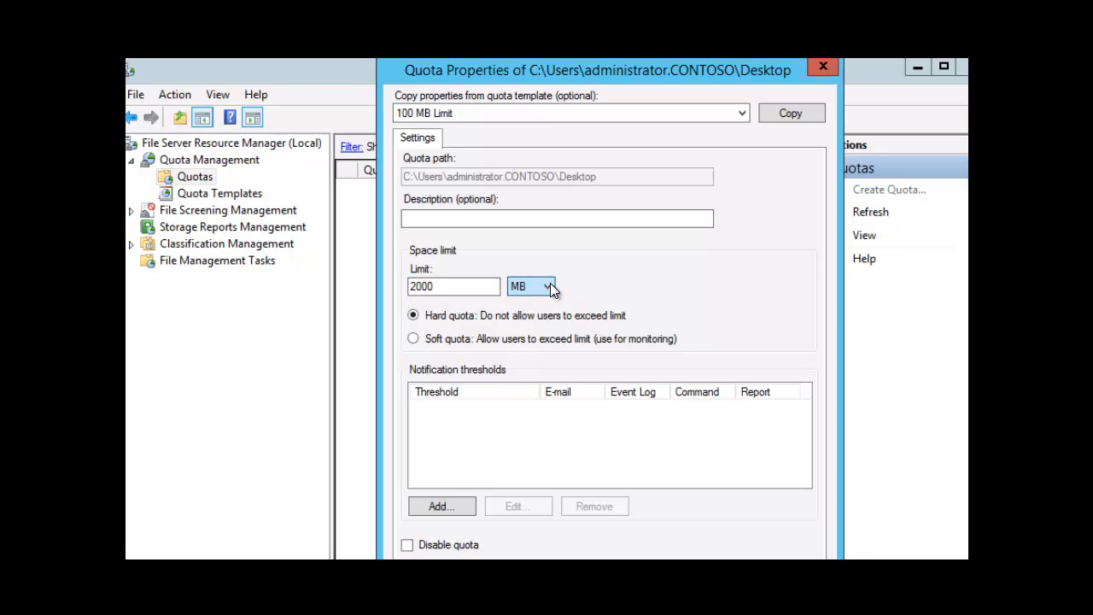
{"action": "left_click", "coordinate": [529, 328]}
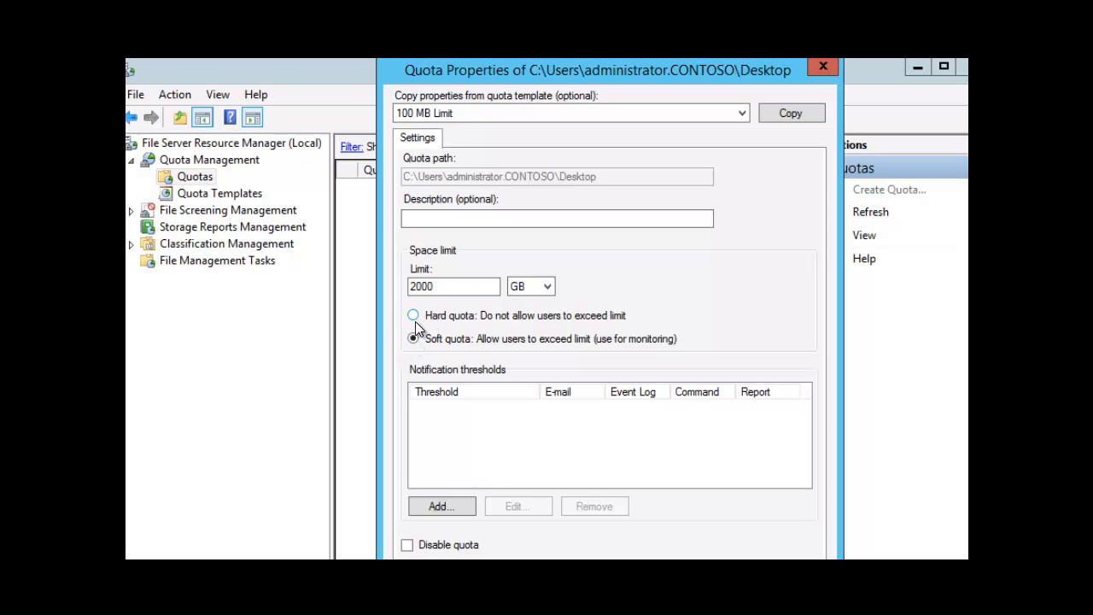
{"action": "left_click", "coordinate": [439, 287]}
Start adding a notification threshold to the quota and enable e-mail to the user who exceeded the threshold
{"action": "left_click", "coordinate": [436, 509]}
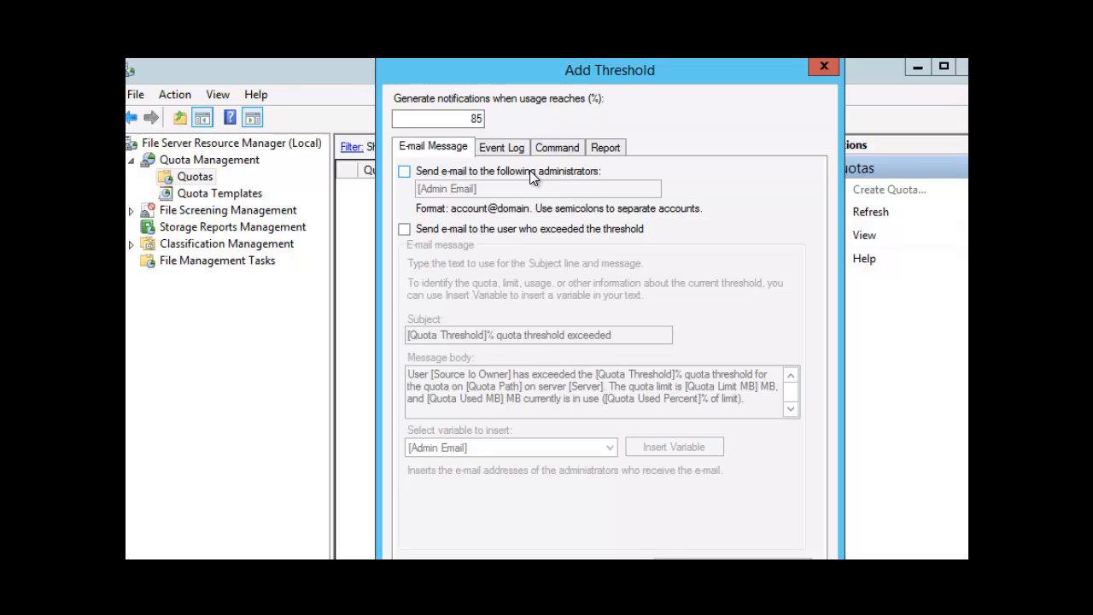
{"action": "left_click", "coordinate": [405, 229]}
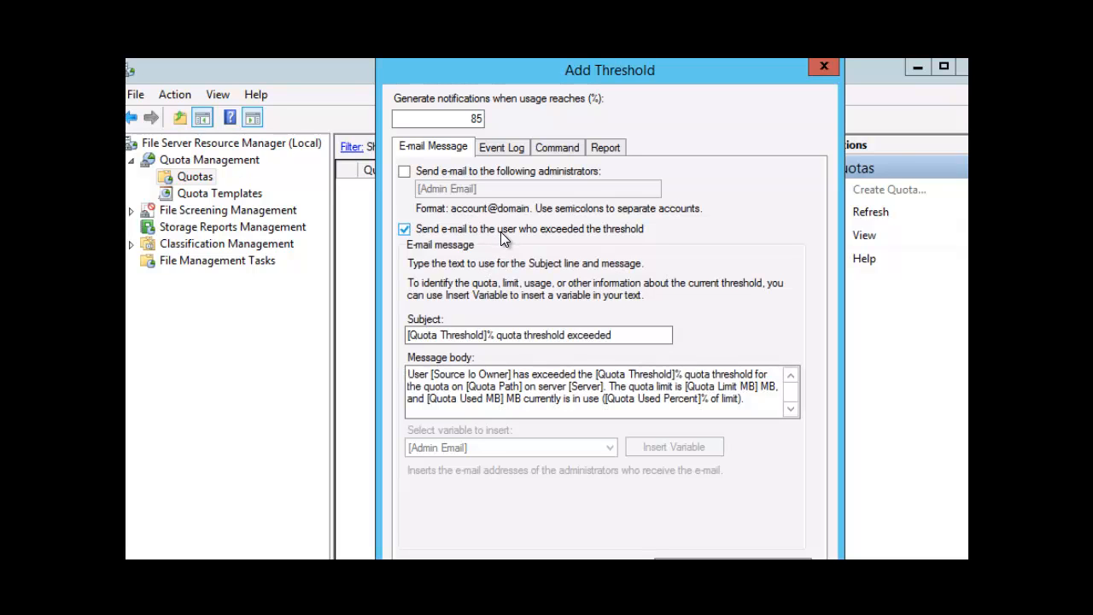
{"action": "left_click", "coordinate": [425, 336]}
{"action": "left_click", "coordinate": [405, 229]}
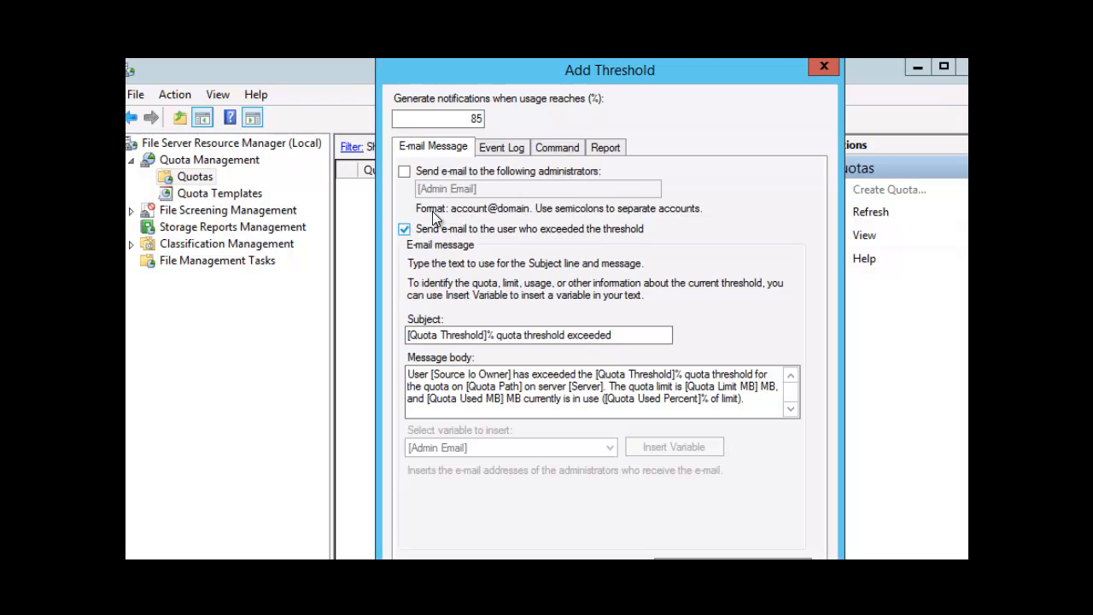
Examine the command and report options available for the notification threshold
{"action": "left_click", "coordinate": [564, 147]}
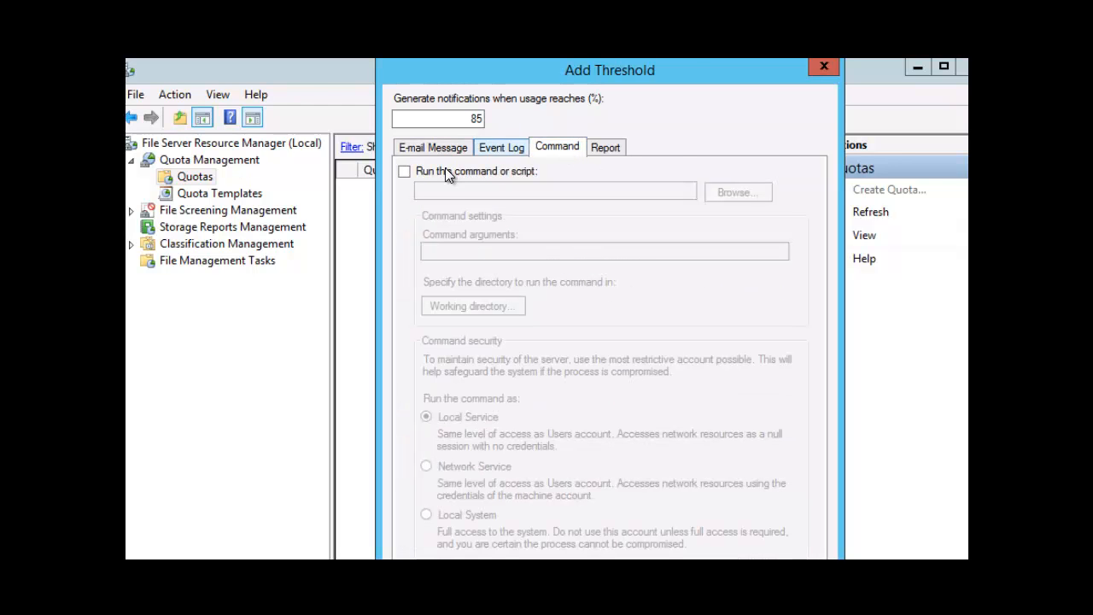
{"action": "left_click", "coordinate": [602, 148]}
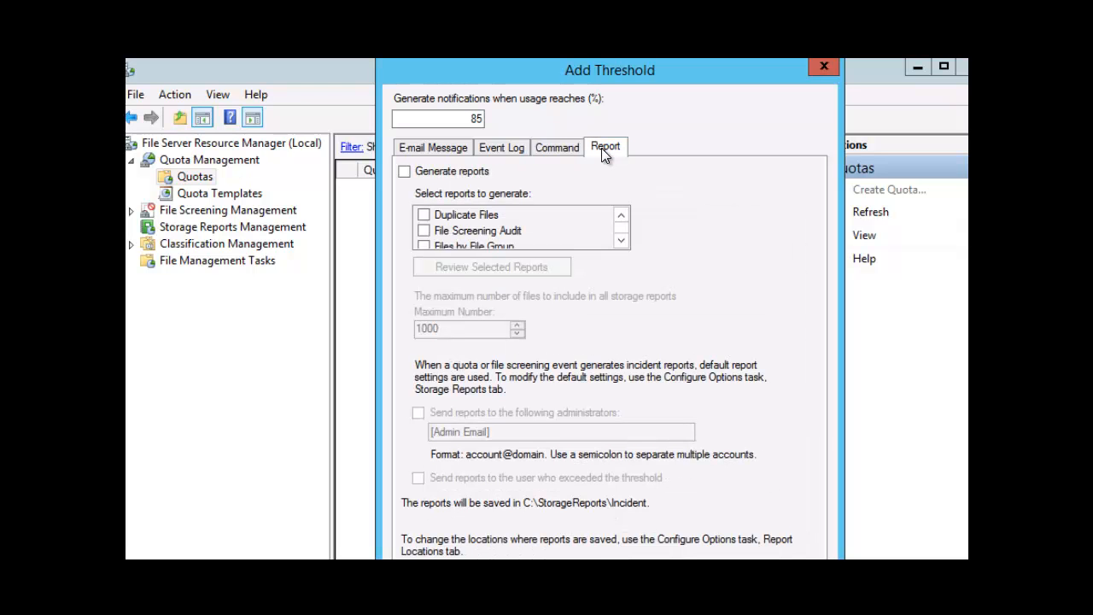